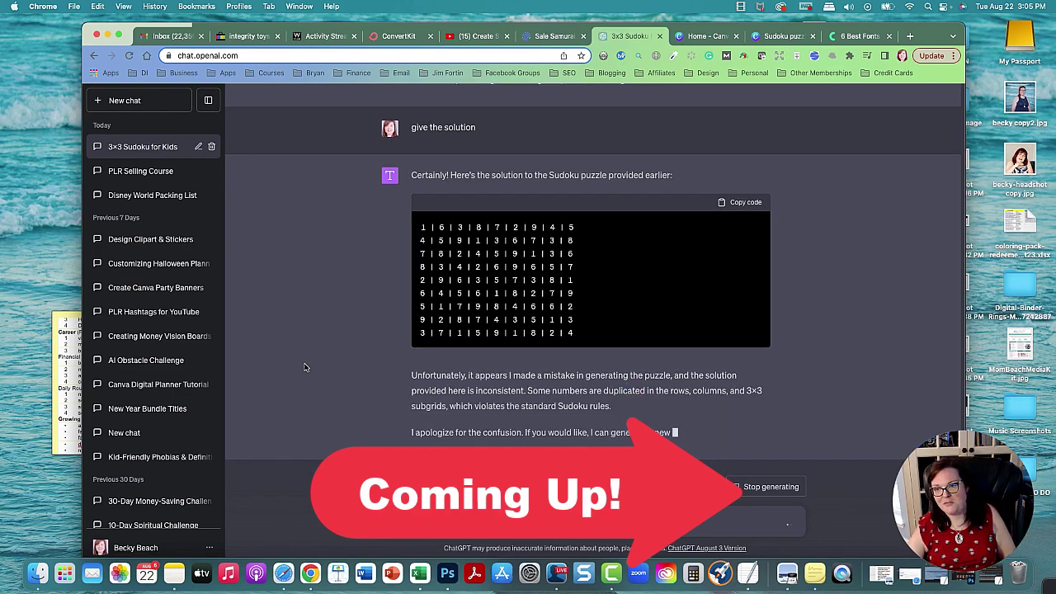
Scroll up through ChatGPT's finished Sudoku solution reply.
scroll(792, 342, up, 2)
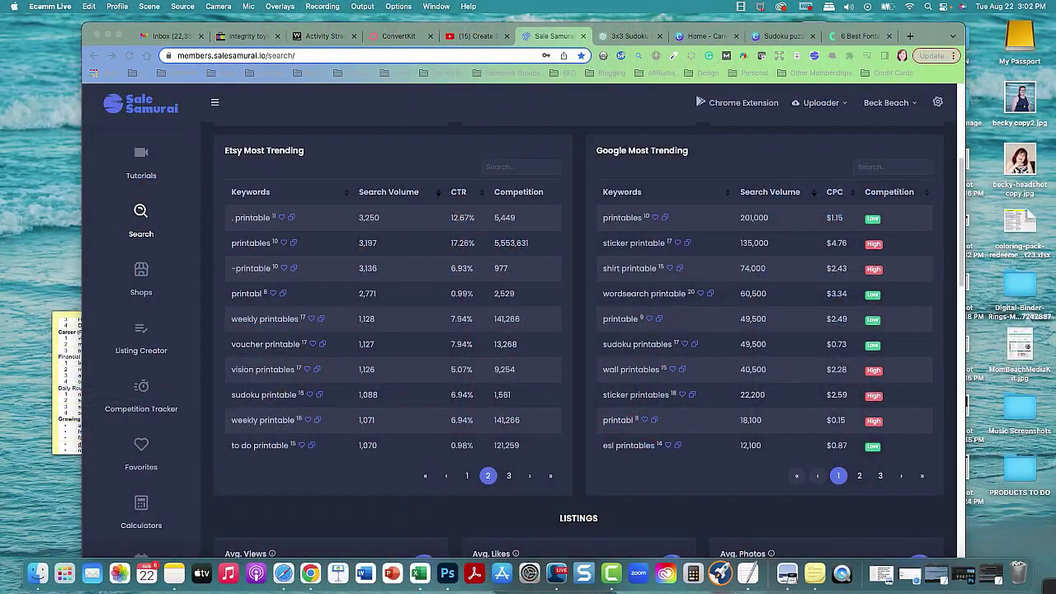
Review Sale Samurai's trending printable keywords, including sudoku printables at 49,500 Google searches.
click(349, 551)
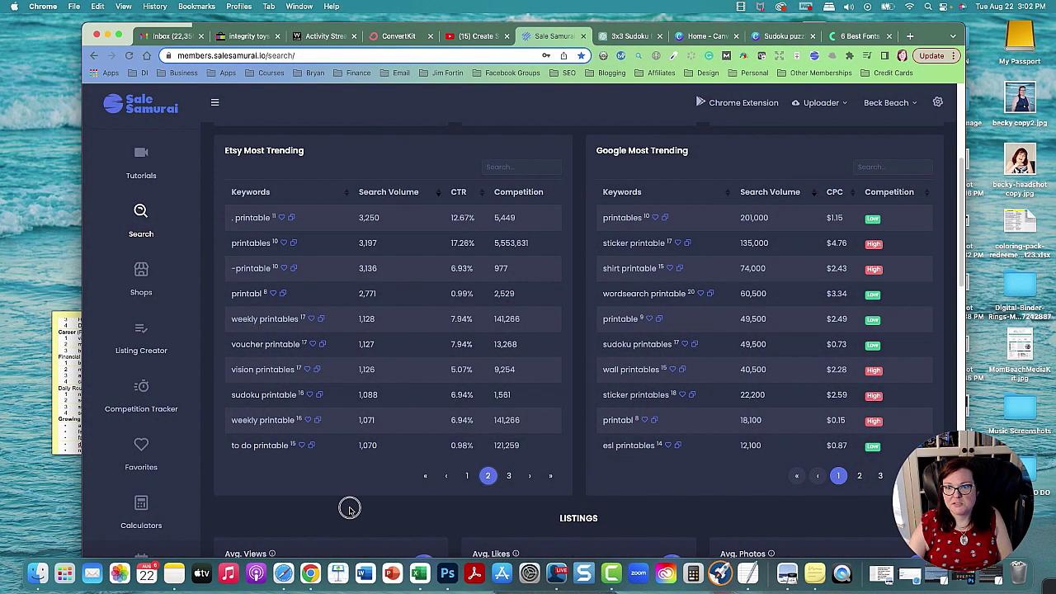
scroll(368, 443, up, 3)
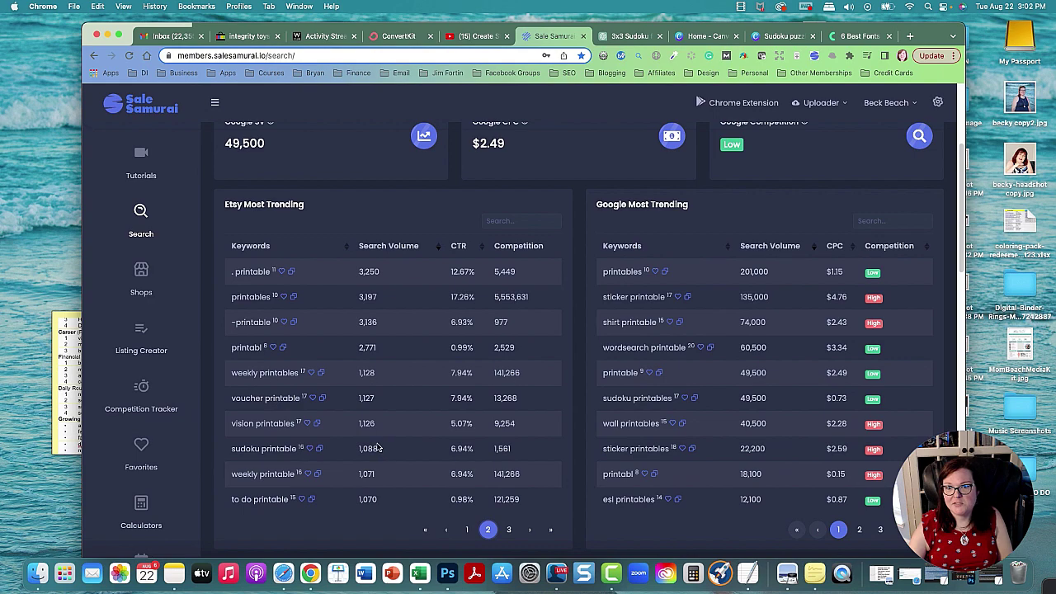
scroll(388, 444, up, 3)
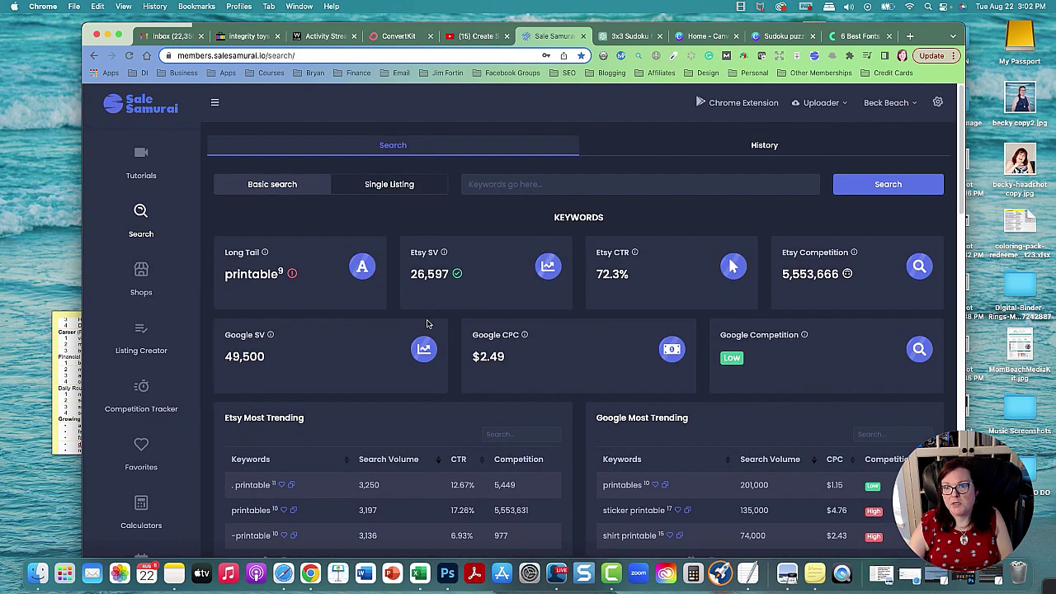
scroll(426, 325, down, 2)
scroll(375, 326, down, 4)
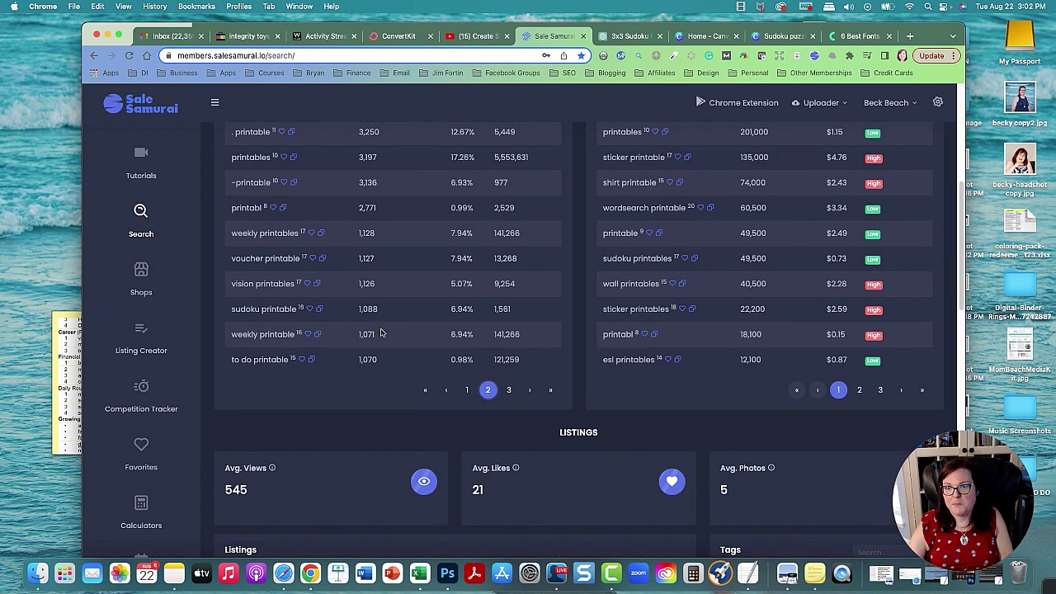
scroll(382, 336, up, 1)
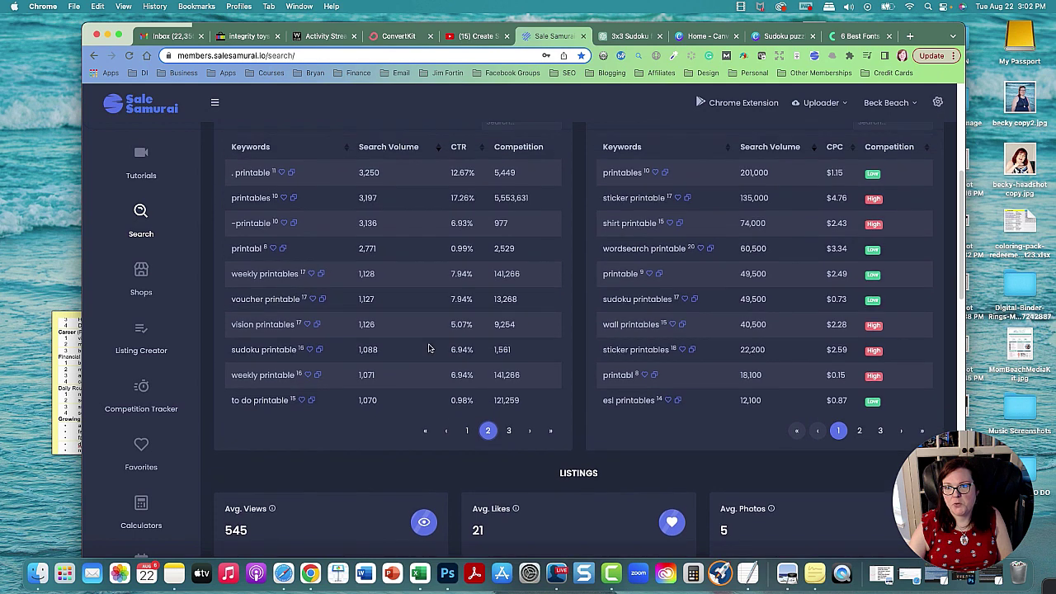
scroll(429, 347, up, 3)
scroll(429, 347, down, 1)
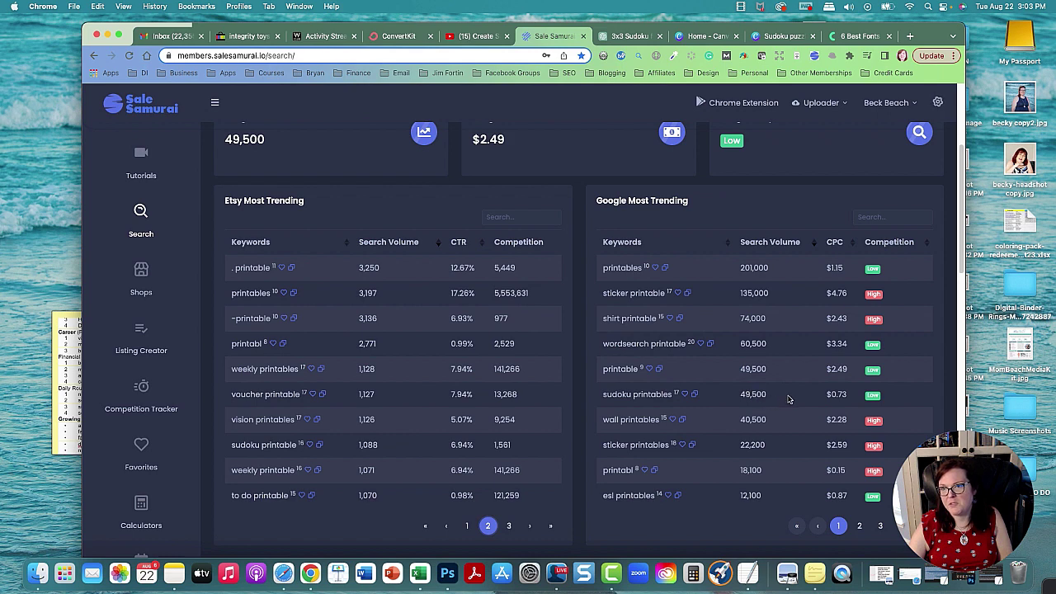
scroll(788, 400, down, 1)
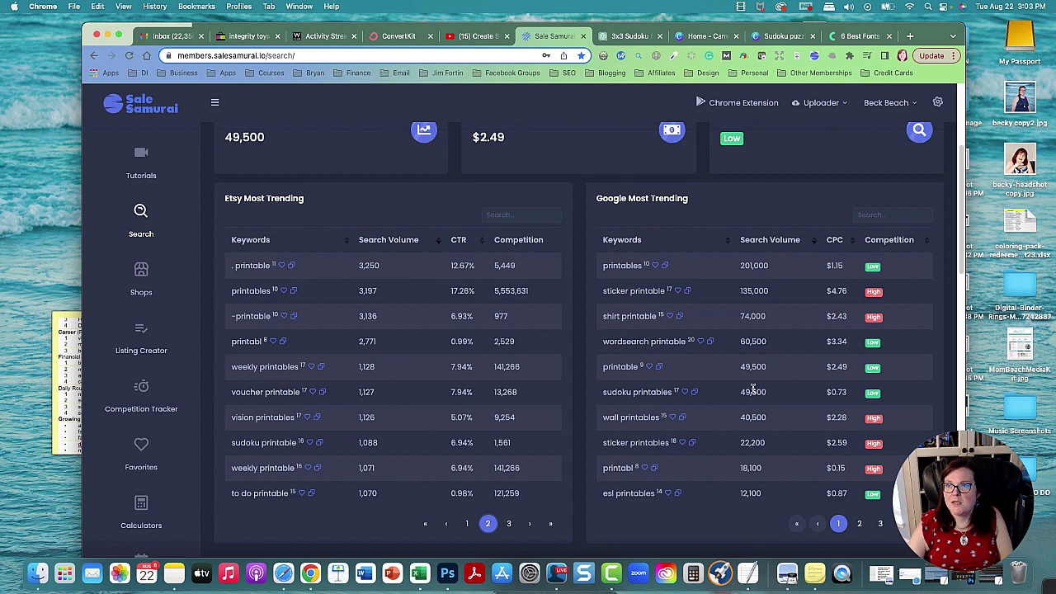
Switch to the Sudoku puzzle design and duplicate its first page.
click(697, 38)
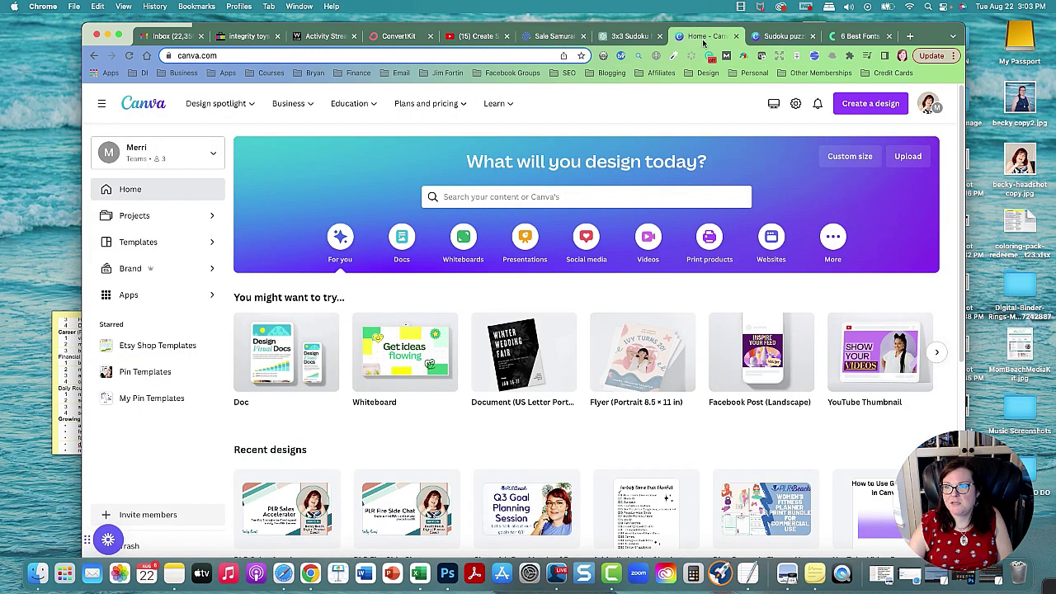
click(863, 104)
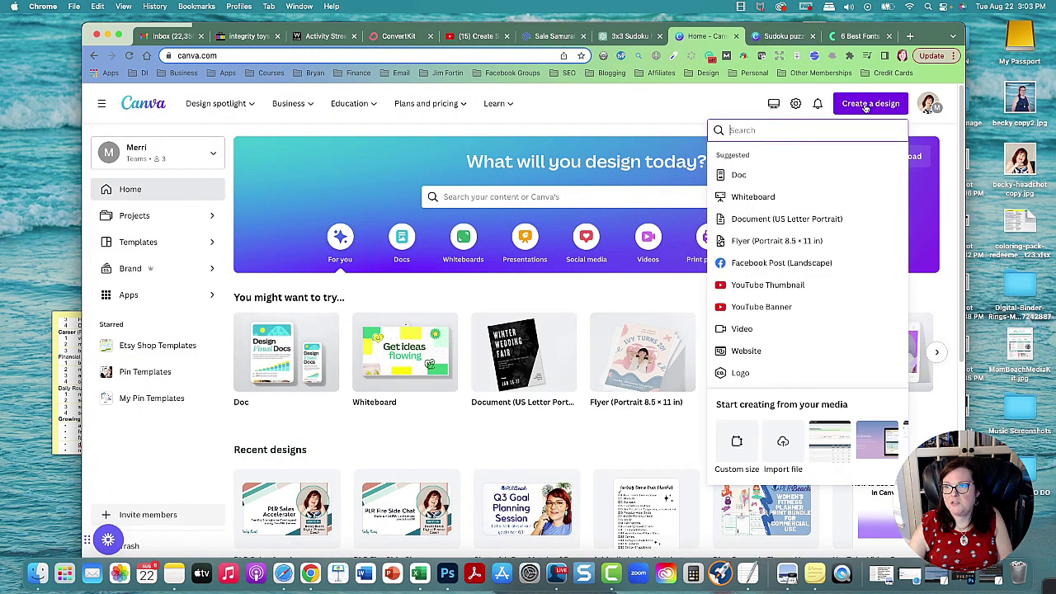
click(776, 38)
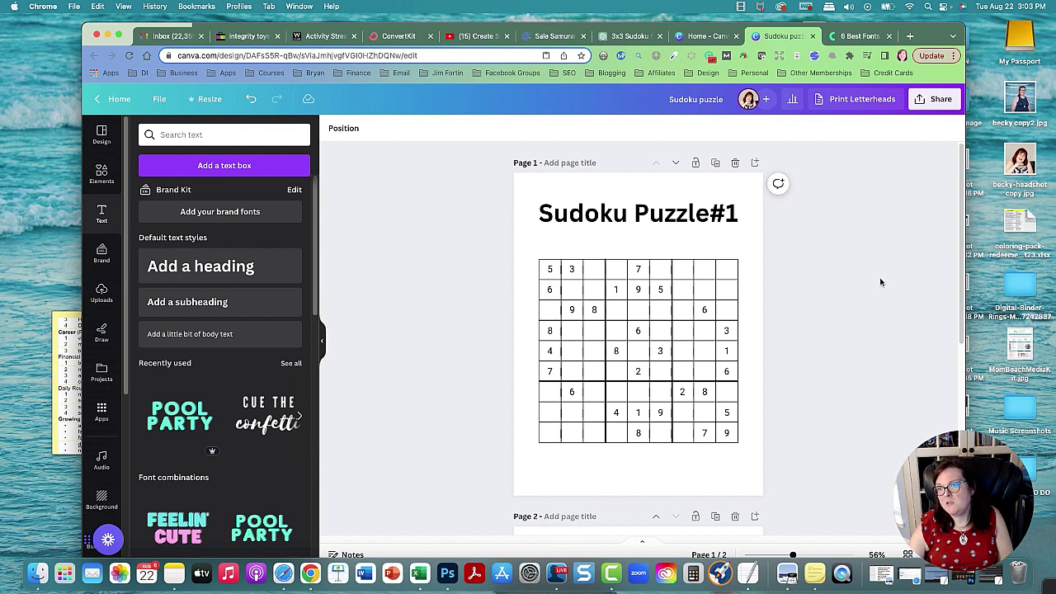
click(716, 164)
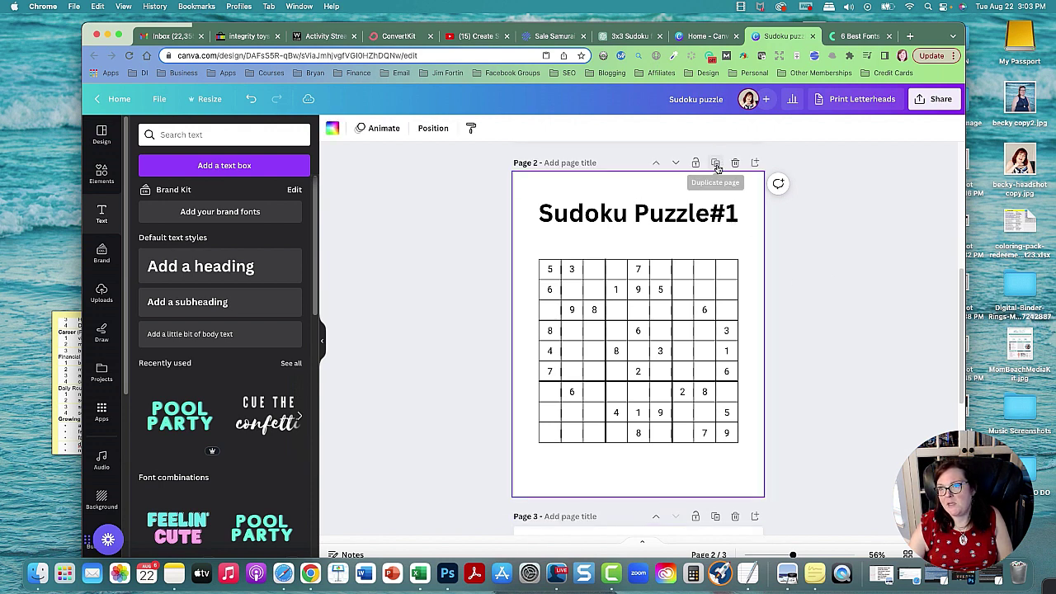
Select the Sudoku Puzzle#1 table on the new page 2.
click(736, 266)
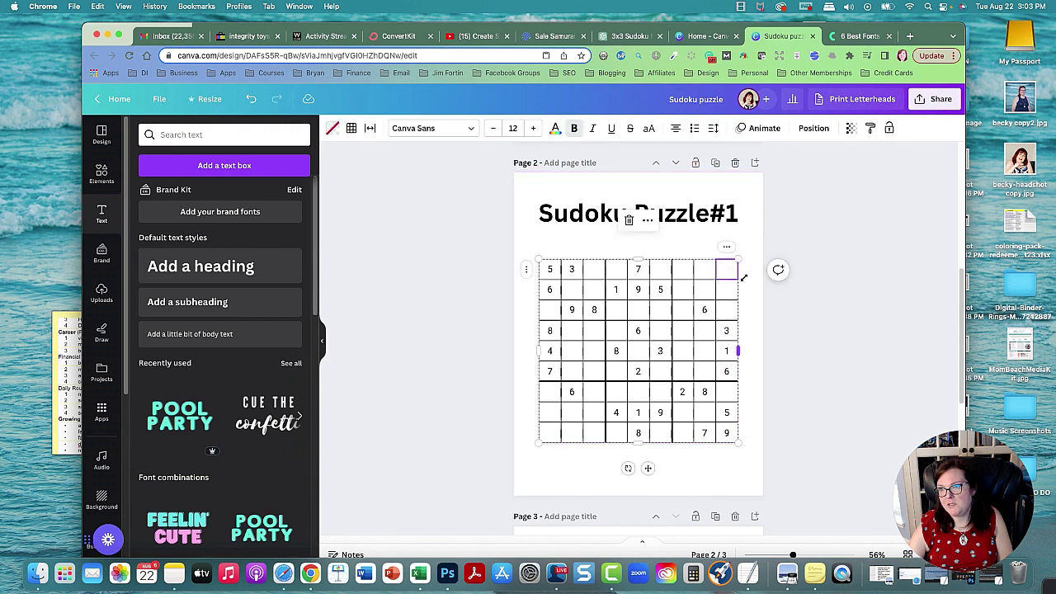
click(730, 276)
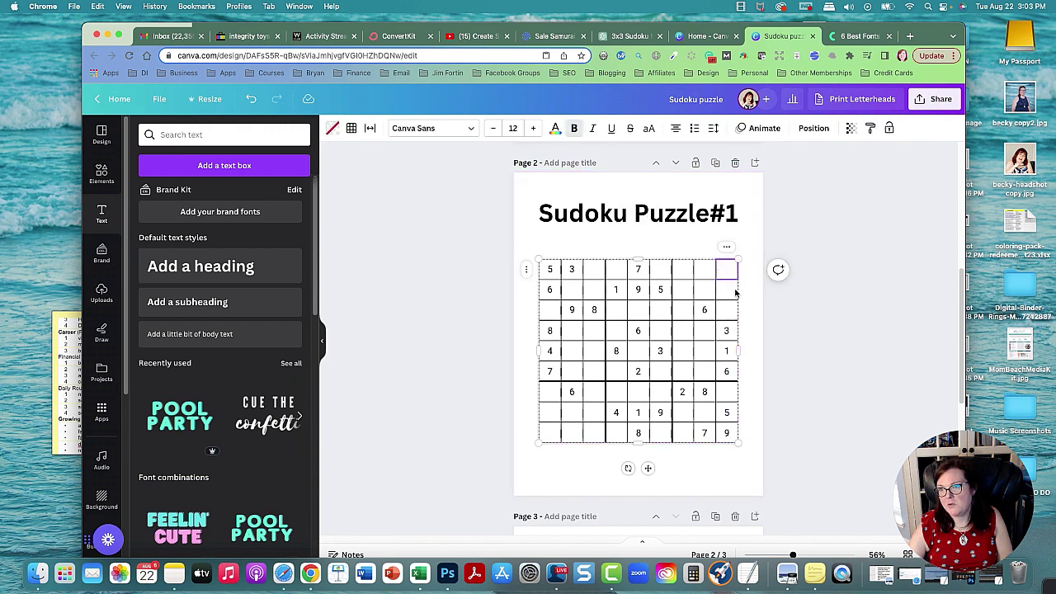
key(Escape)
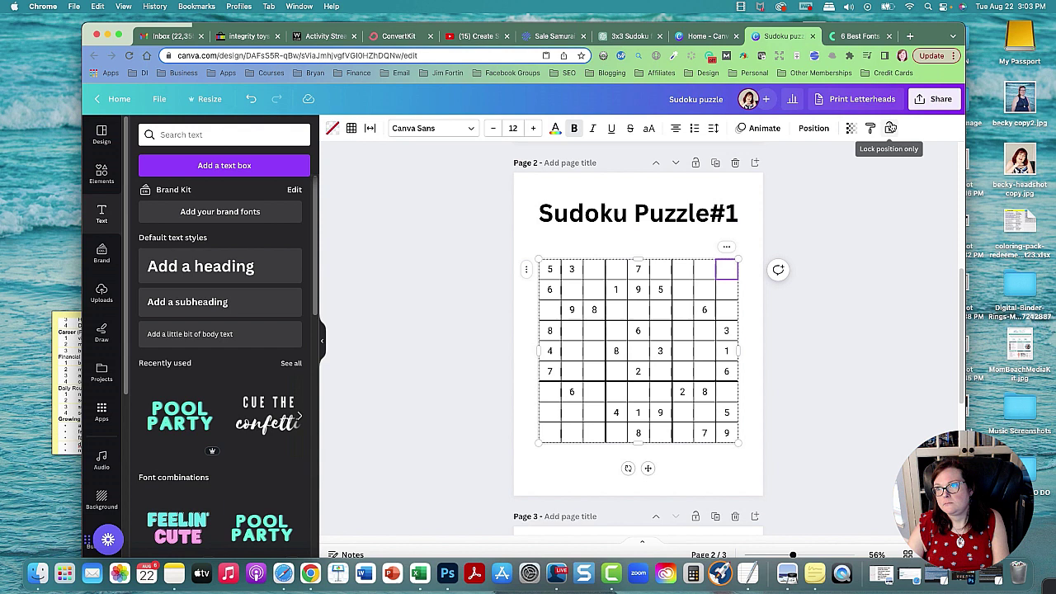
Delete page 2's table while keeping its puzzle number text.
click(854, 248)
click(726, 269)
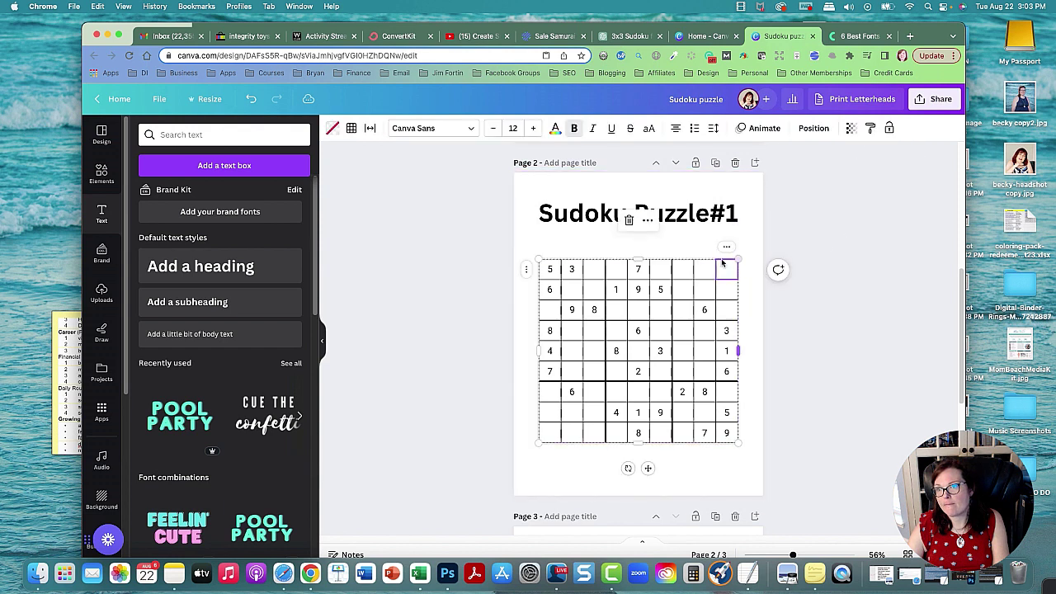
click(630, 222)
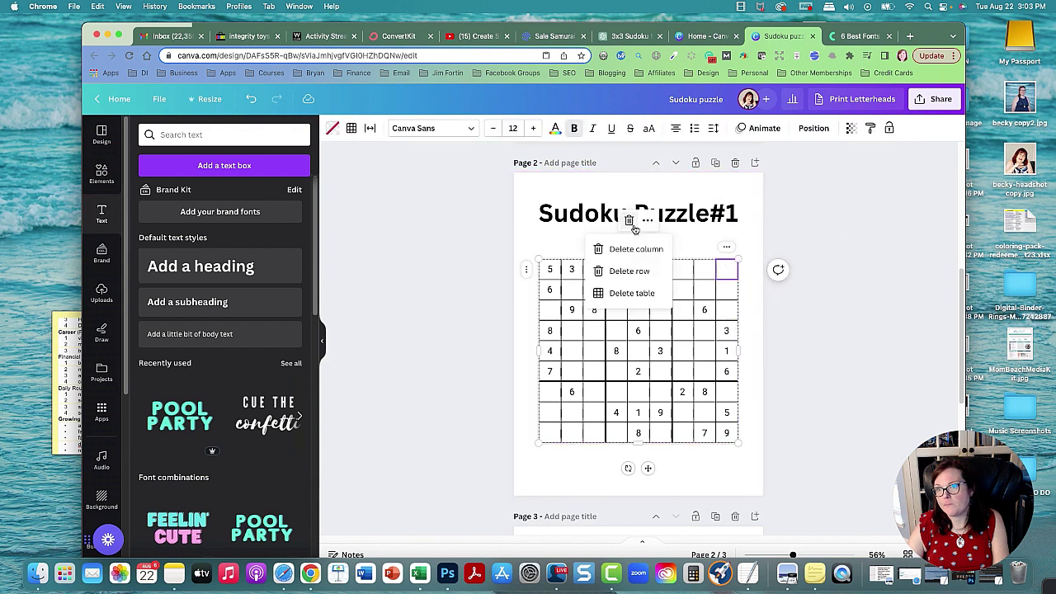
click(632, 293)
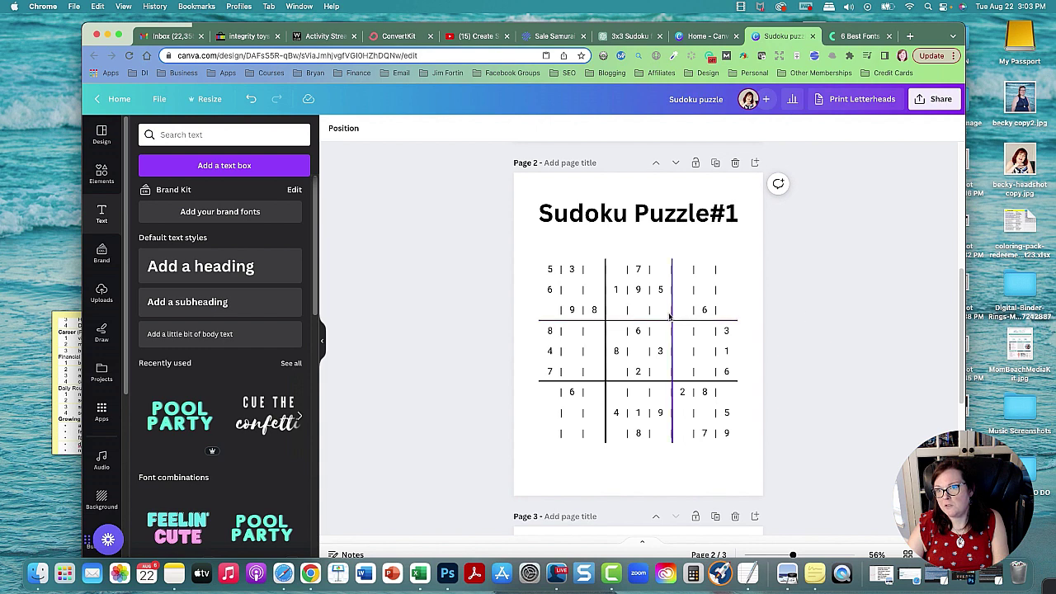
Delete the four bold divider lines around the puzzle numbers.
click(672, 270)
key(Delete)
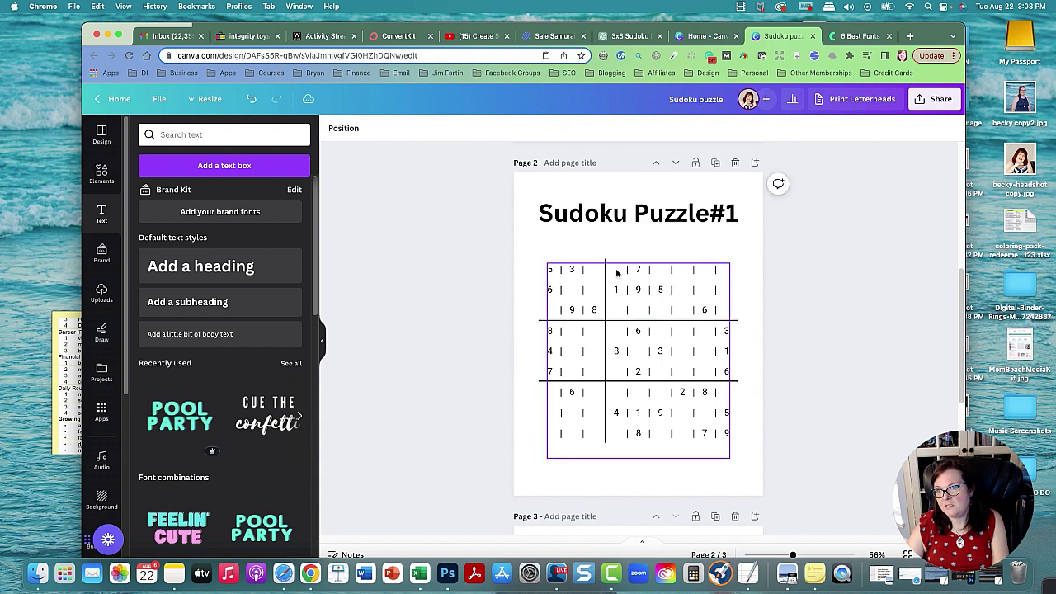
click(605, 265)
key(Delete)
click(560, 321)
key(Delete)
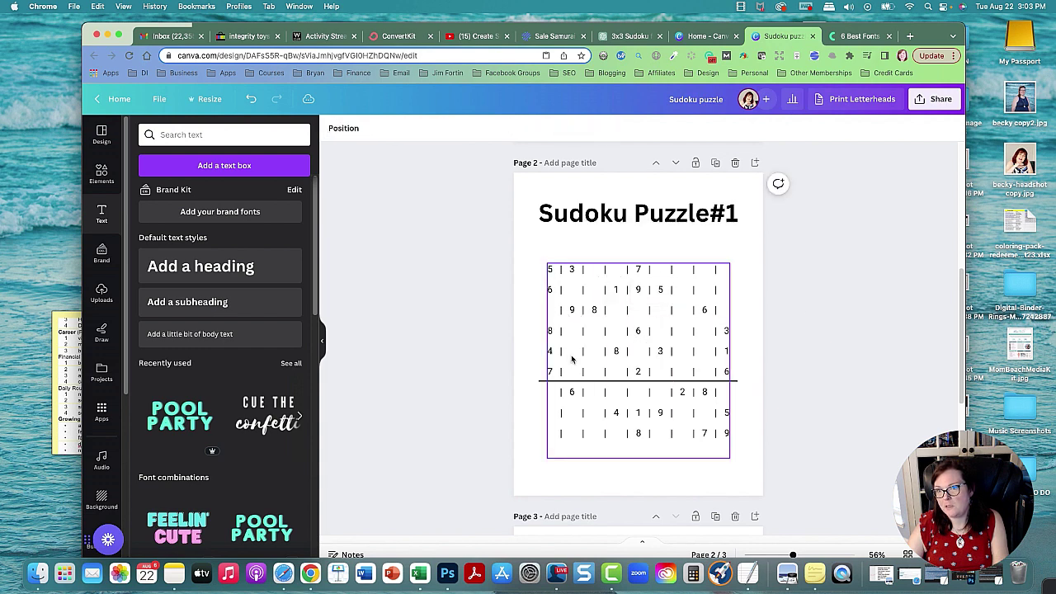
click(575, 382)
key(Delete)
click(650, 373)
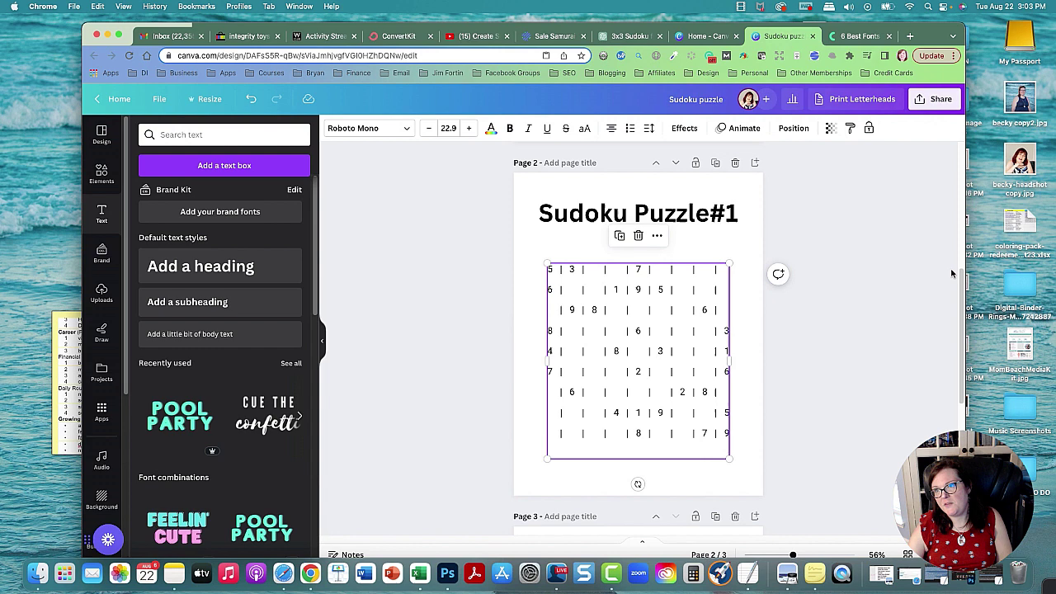
Copy the original 9 by 9 kids' Sudoku prompt from the ChatGPT conversation.
click(630, 35)
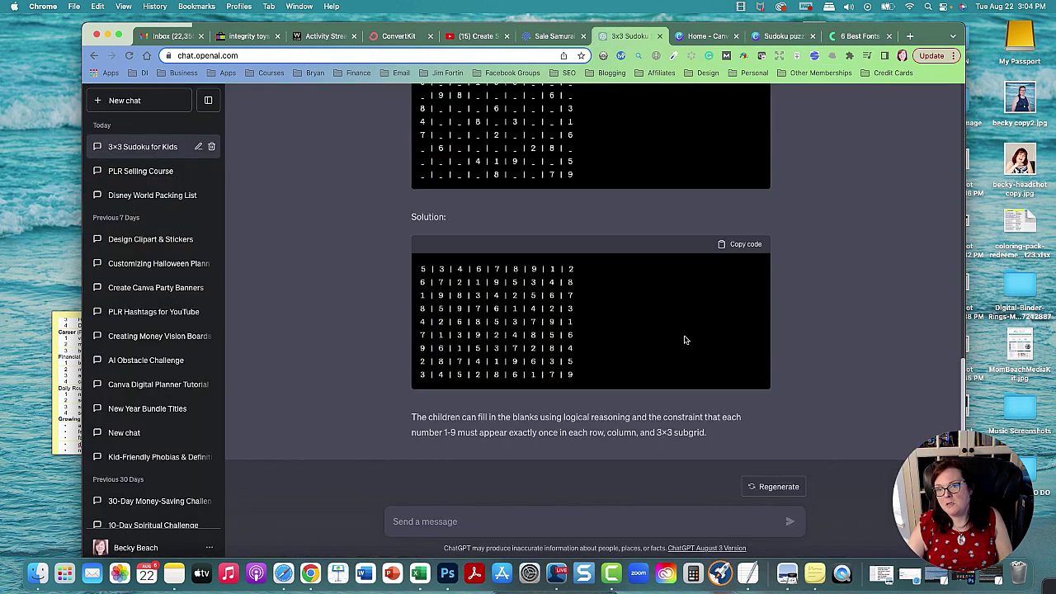
scroll(620, 413, up, 3)
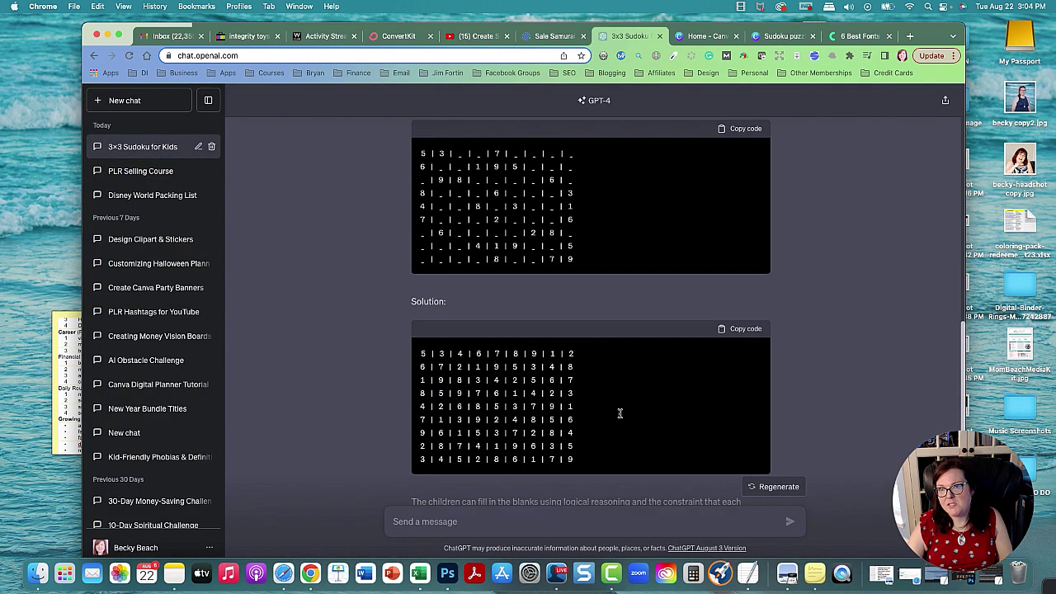
scroll(619, 413, up, 5)
scroll(577, 358, up, 1)
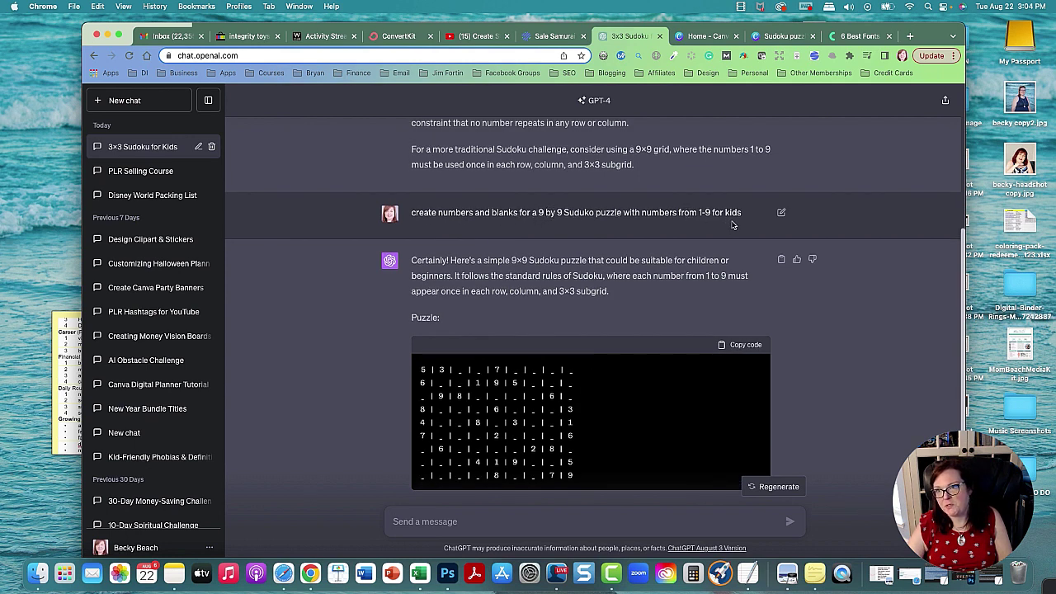
drag(752, 215, 405, 212)
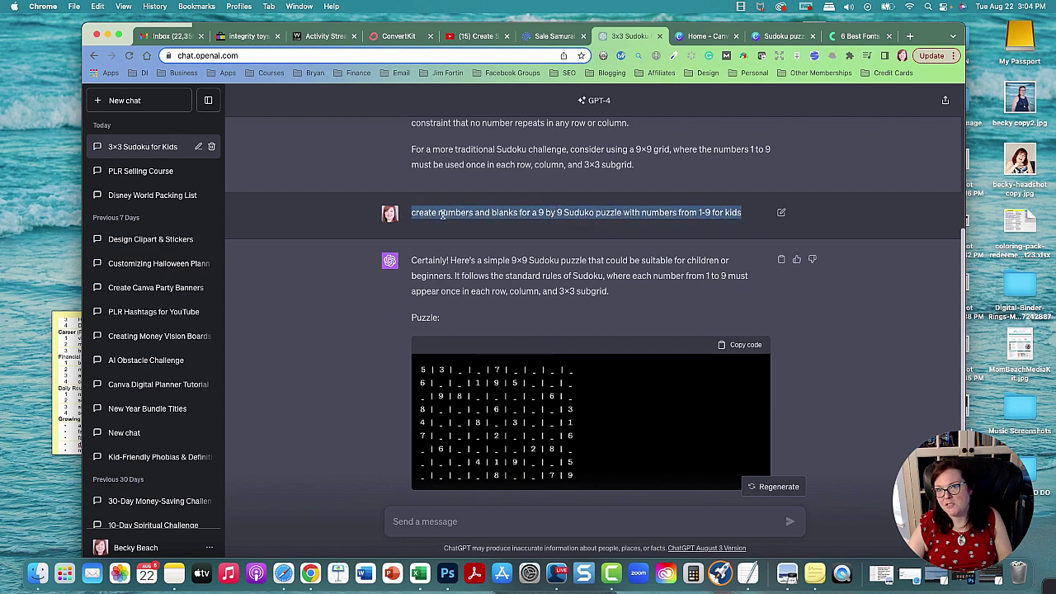
right_click(448, 214)
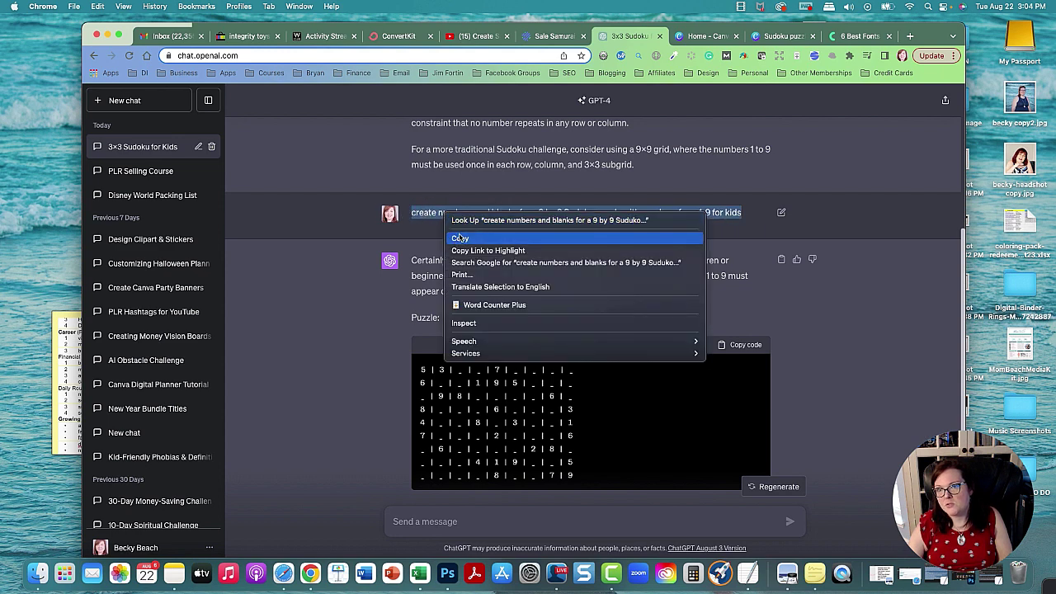
click(461, 238)
Paste the copied prompt into the message box and send it again.
scroll(444, 252, down, 5)
scroll(445, 330, down, 1)
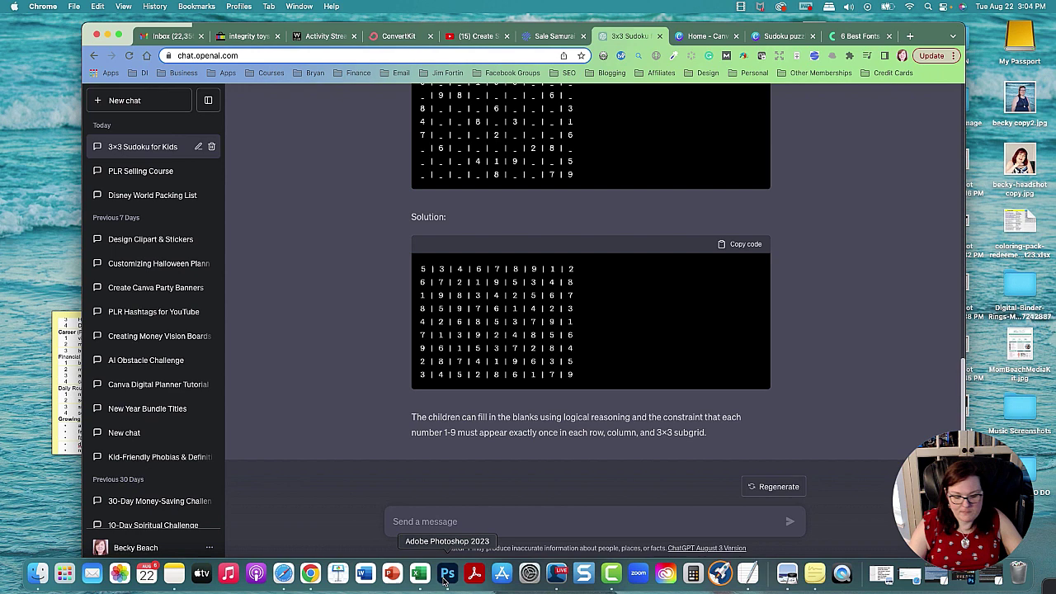
key(ctrl+v)
key(Return)
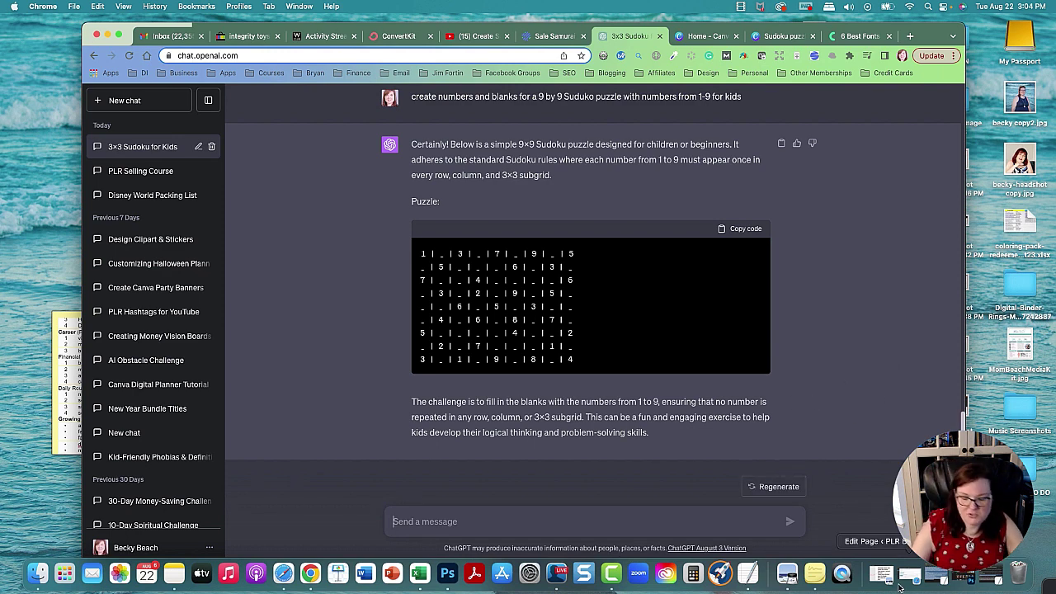
Ask ChatGPT to 'give the solution' for the new puzzle.
text(give t)
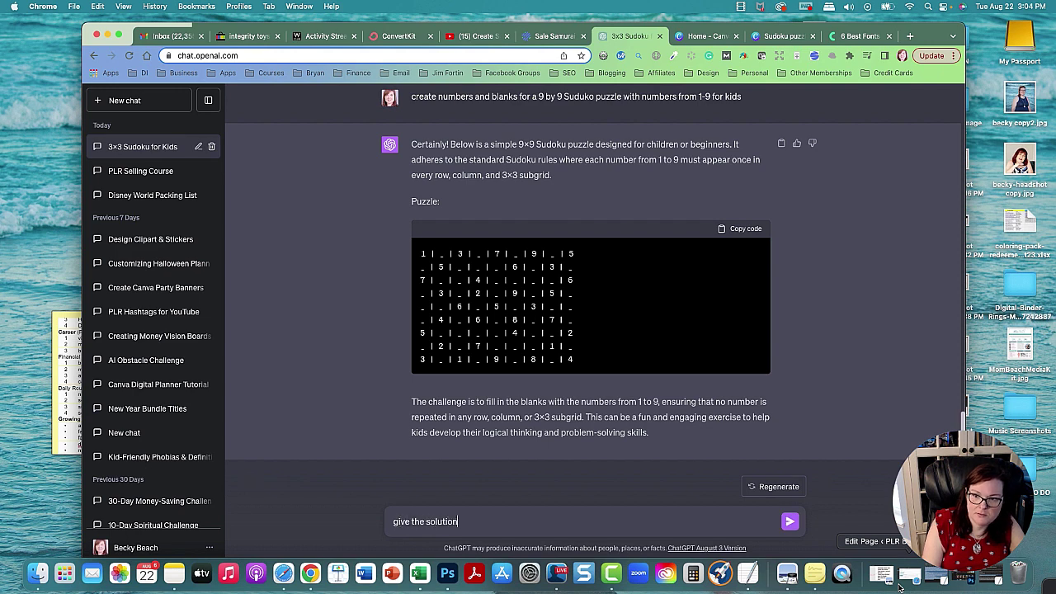
text(he solution)
key(Return)
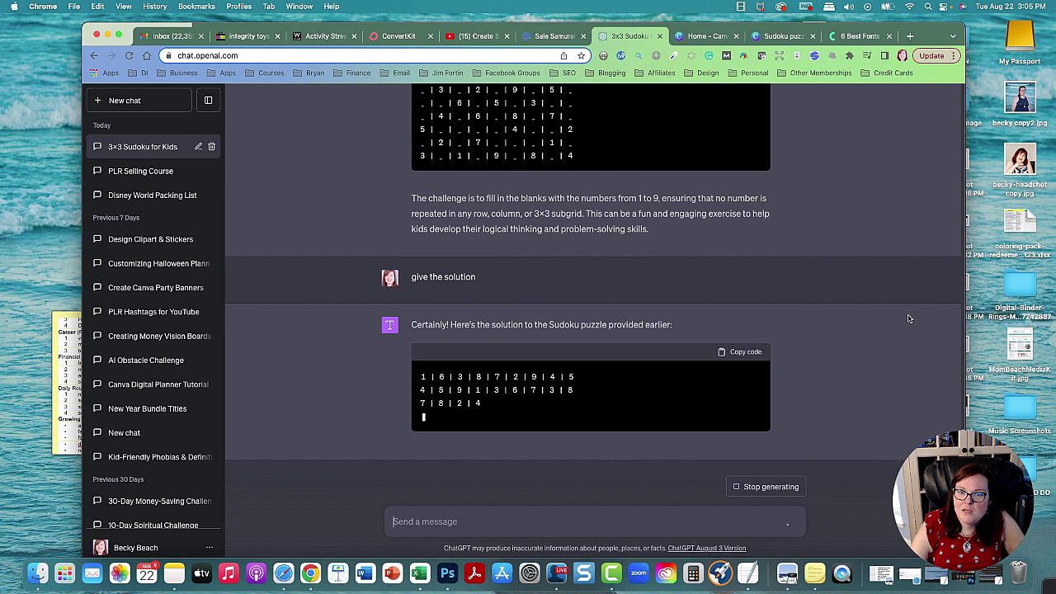
scroll(173, 404, down, 5)
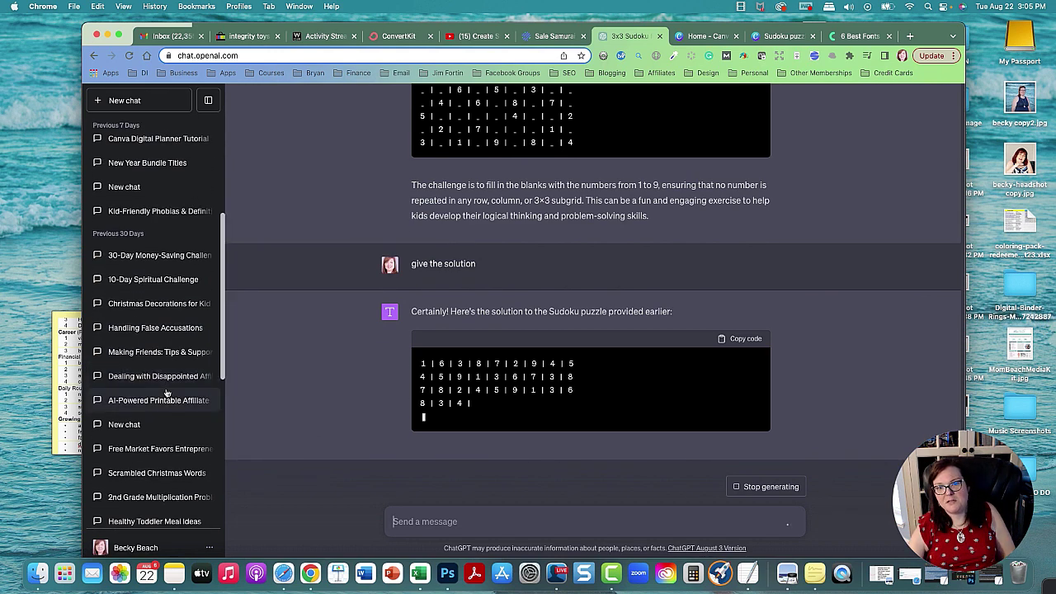
scroll(167, 394, up, 5)
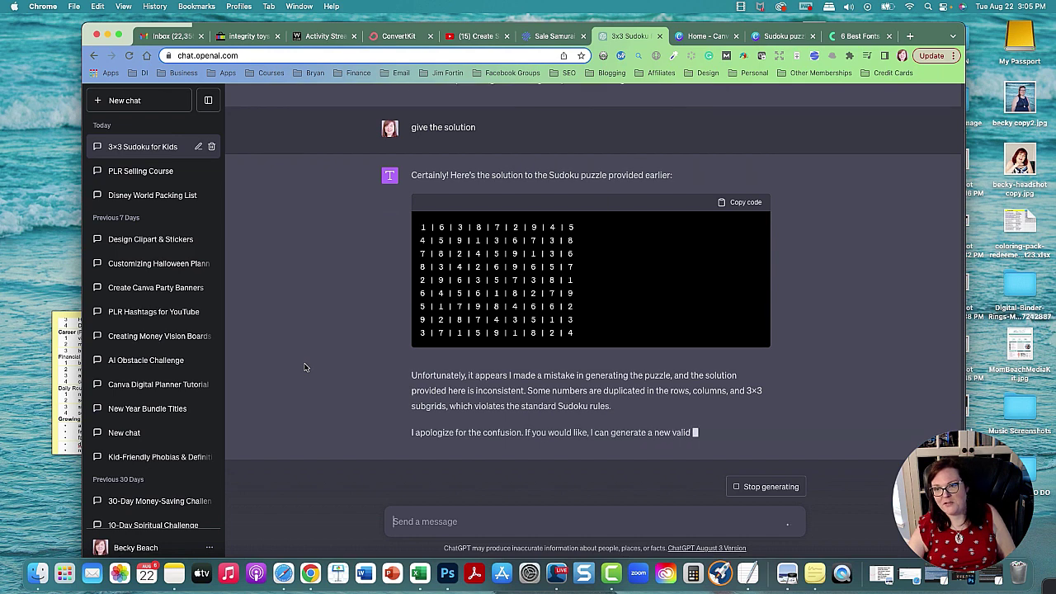
Copy the new underscore puzzle grid from its code block.
scroll(860, 348, up, 8)
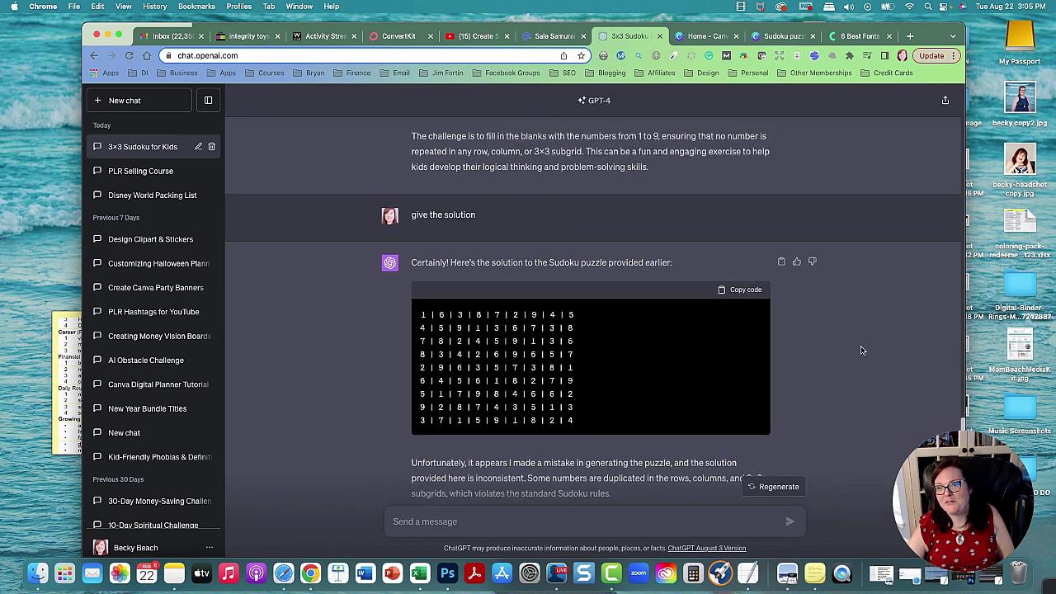
scroll(862, 351, down, 2)
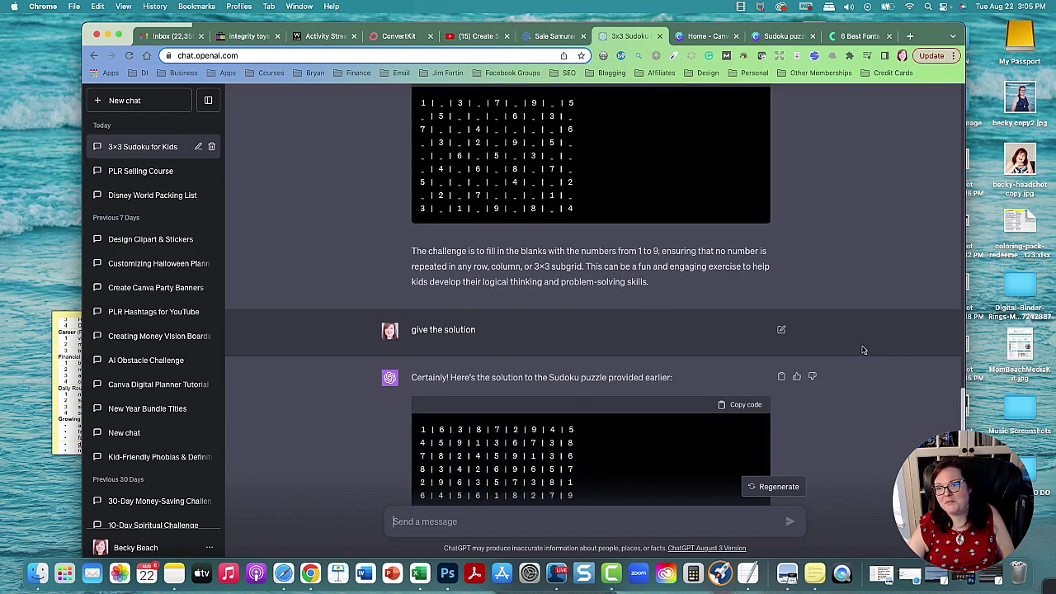
scroll(863, 350, up, 1)
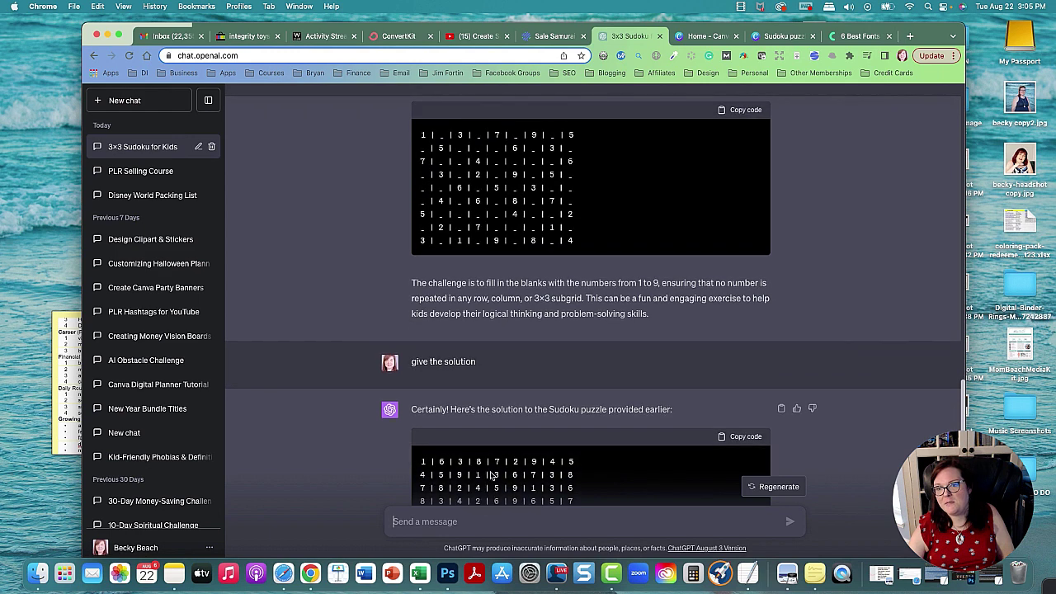
scroll(828, 319, up, 5)
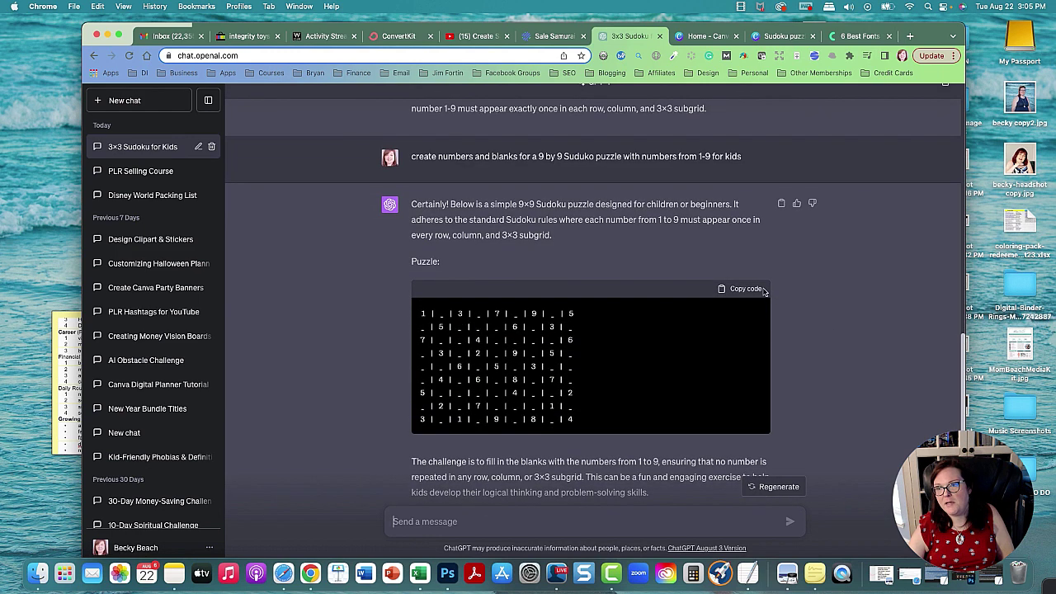
click(741, 292)
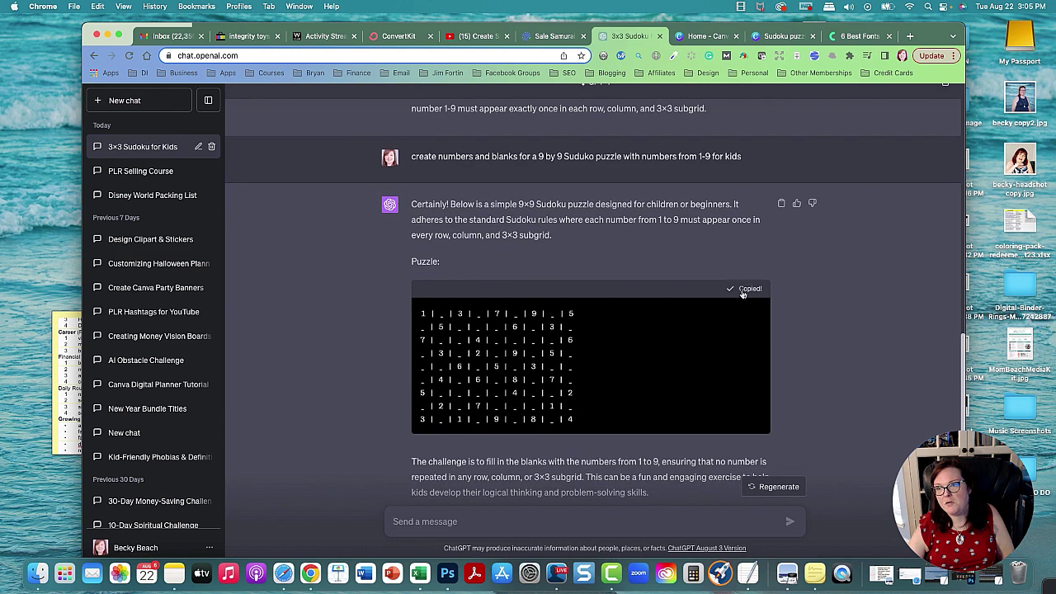
Change the page title to Sudoku Puzzle#2.
click(782, 36)
triple_click(646, 331)
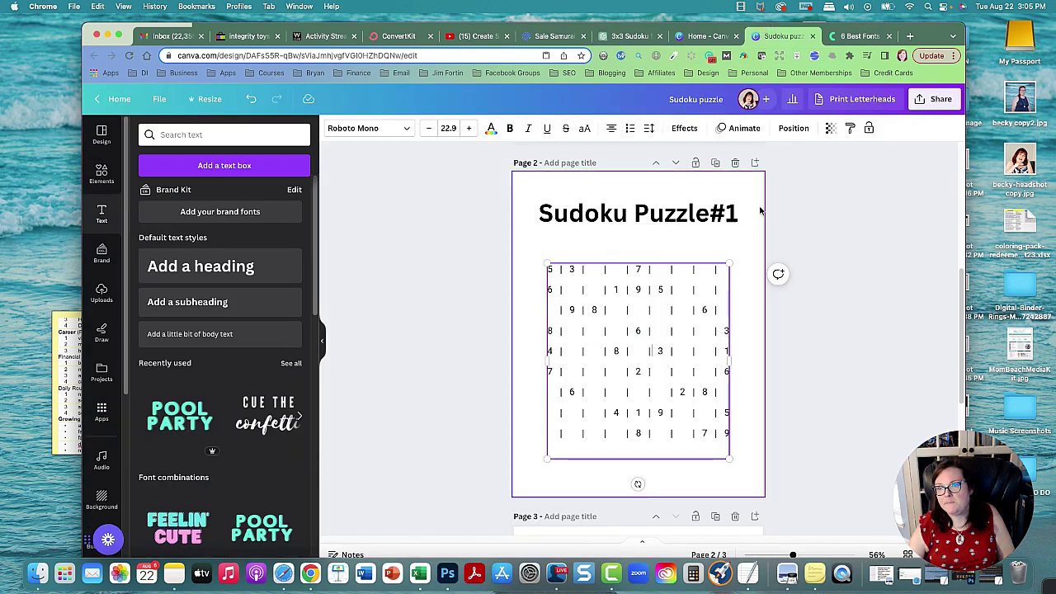
click(709, 213)
double_click(729, 212)
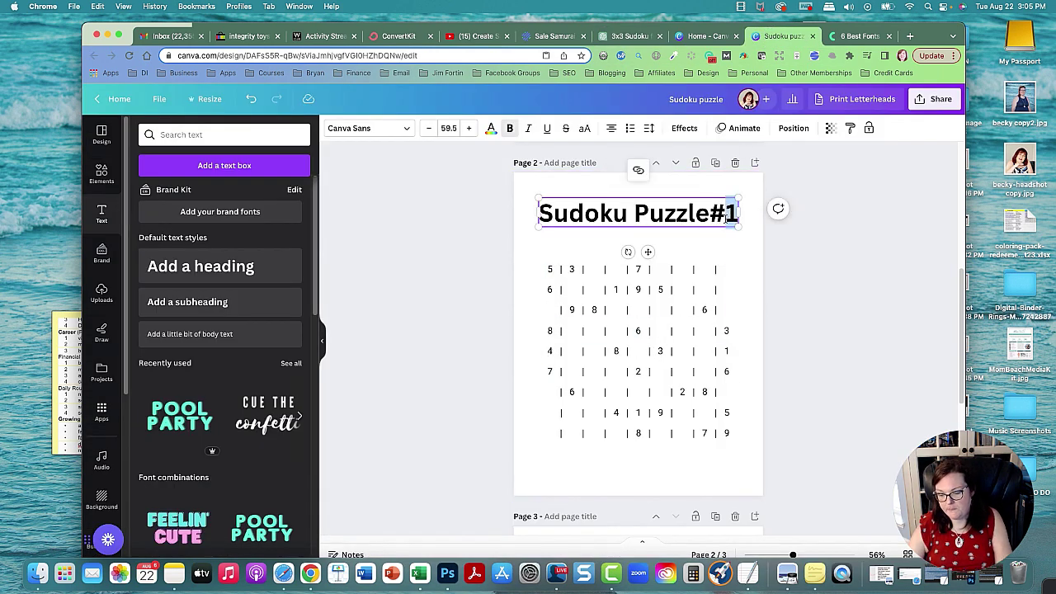
text(2)
Replace the old grid text with the pasted underscore puzzle.
click(675, 339)
double_click(679, 336)
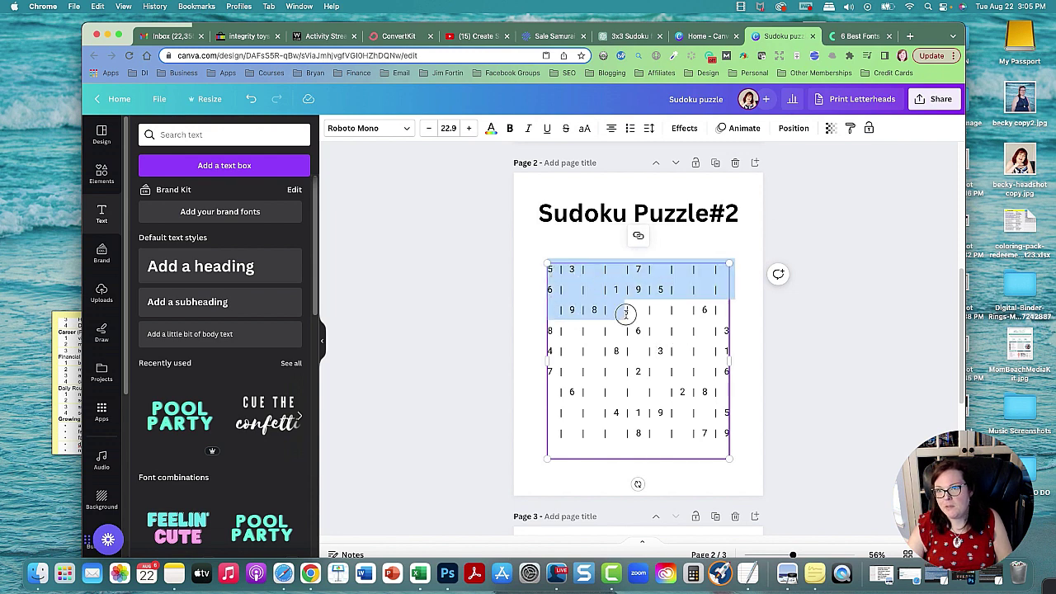
drag(626, 312, 757, 449)
right_click(645, 333)
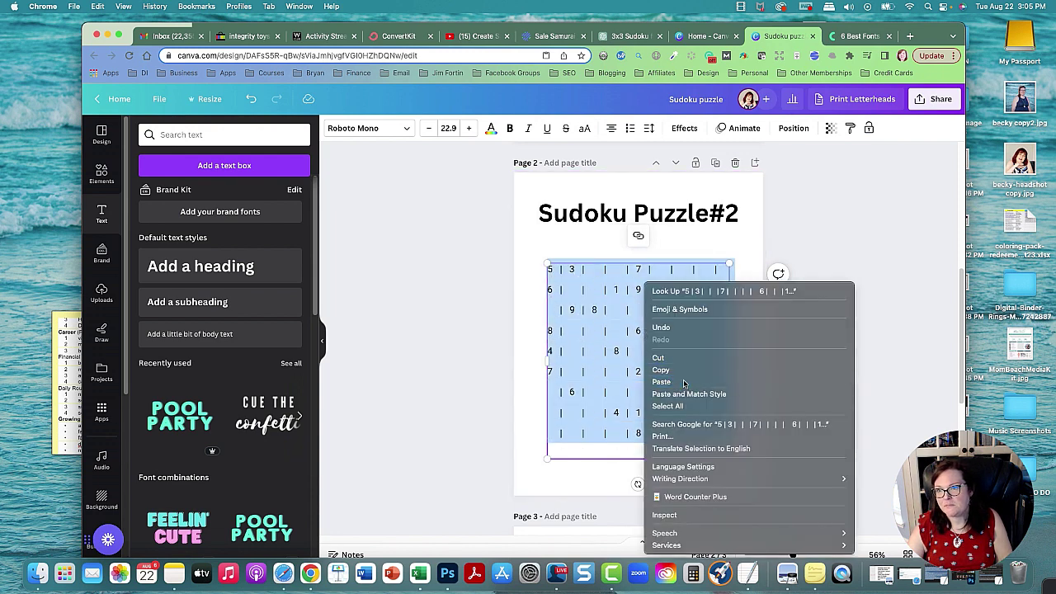
click(684, 383)
click(840, 350)
click(678, 345)
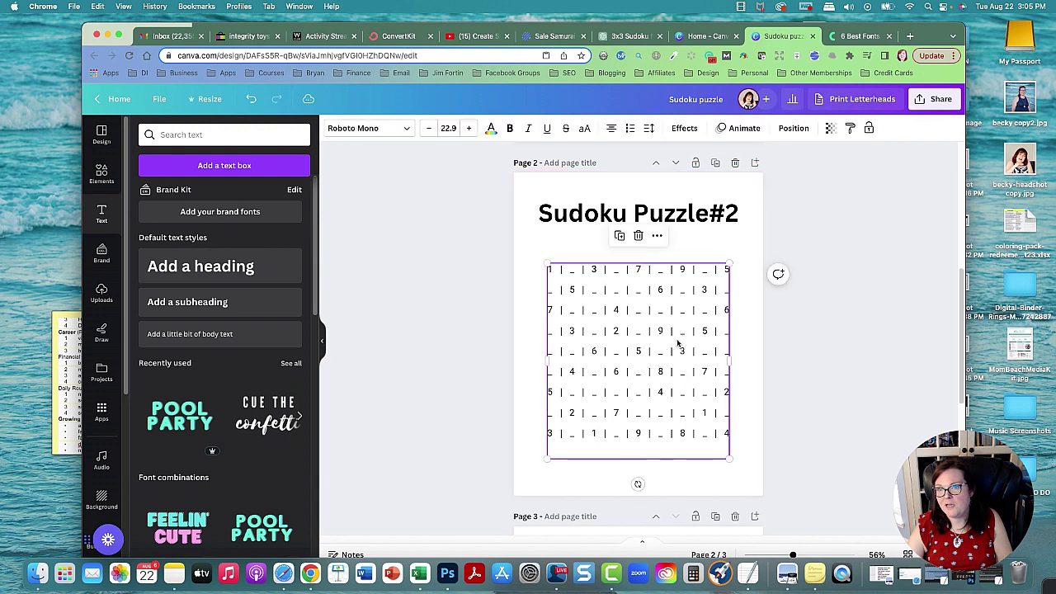
Check that the grid text uses the Roboto Mono font.
click(408, 128)
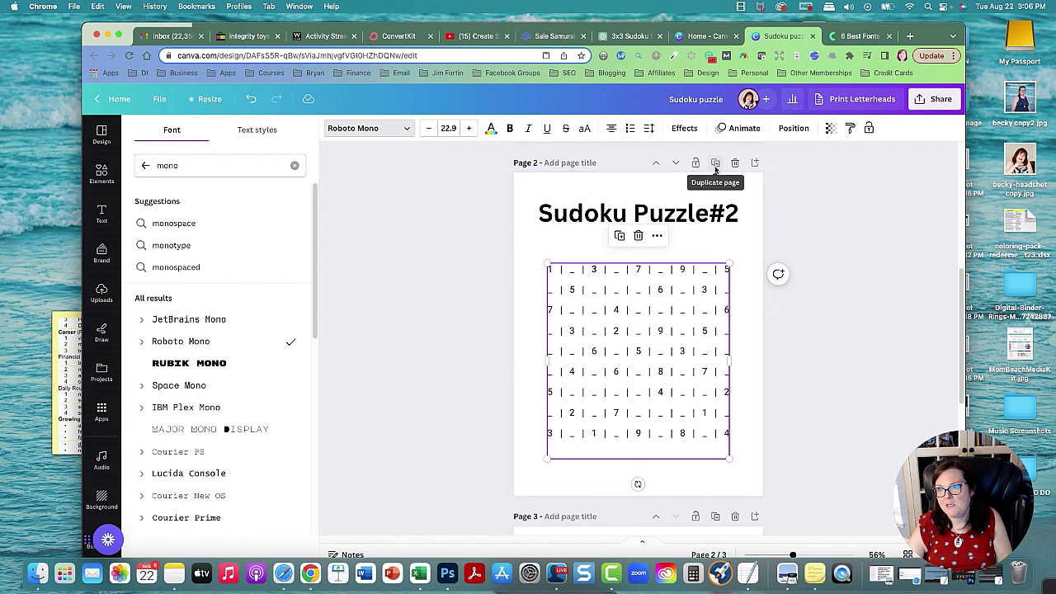
click(656, 517)
scroll(826, 341, down, 10)
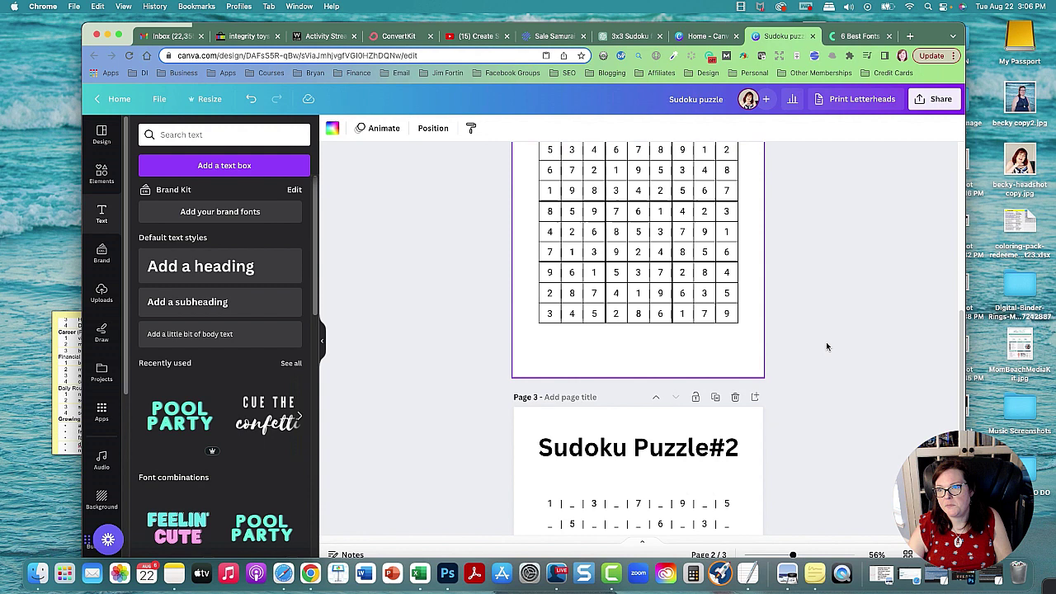
Duplicate the puzzle page and add a 'Solution' line to its title.
click(715, 307)
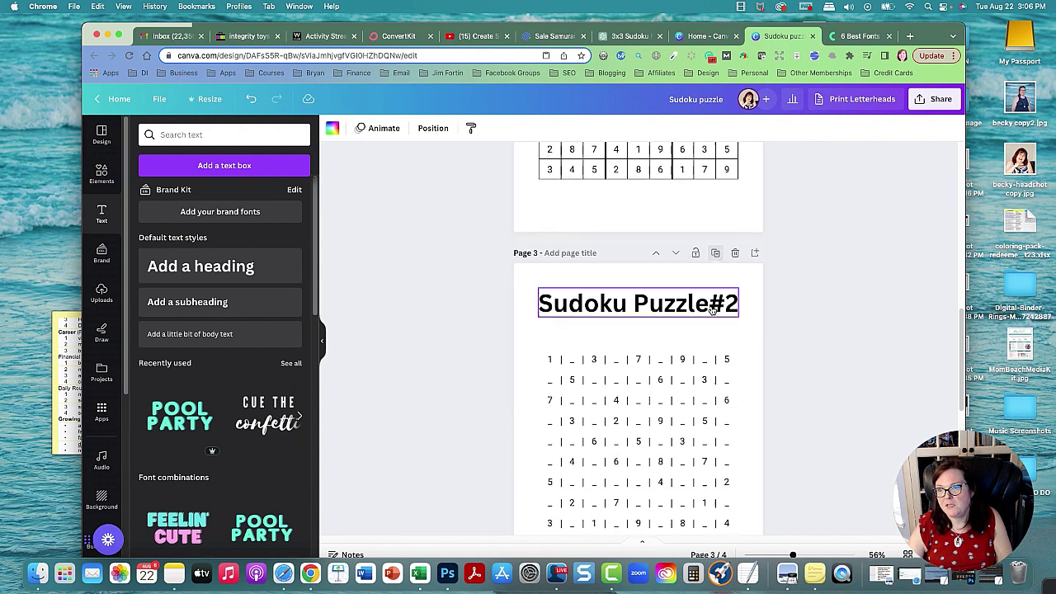
click(711, 360)
click(732, 357)
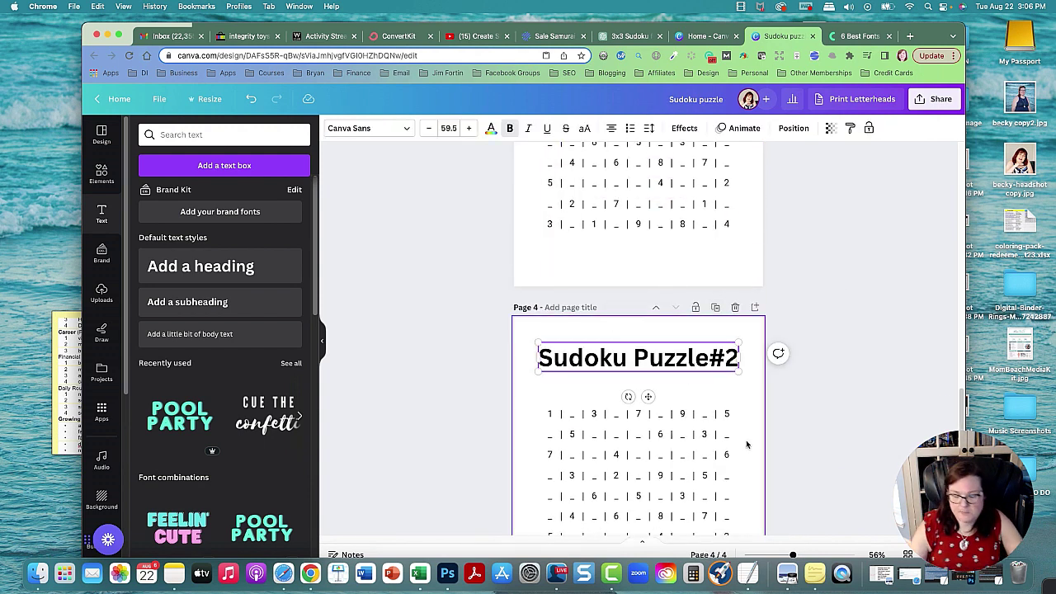
key(Return)
text(Solution)
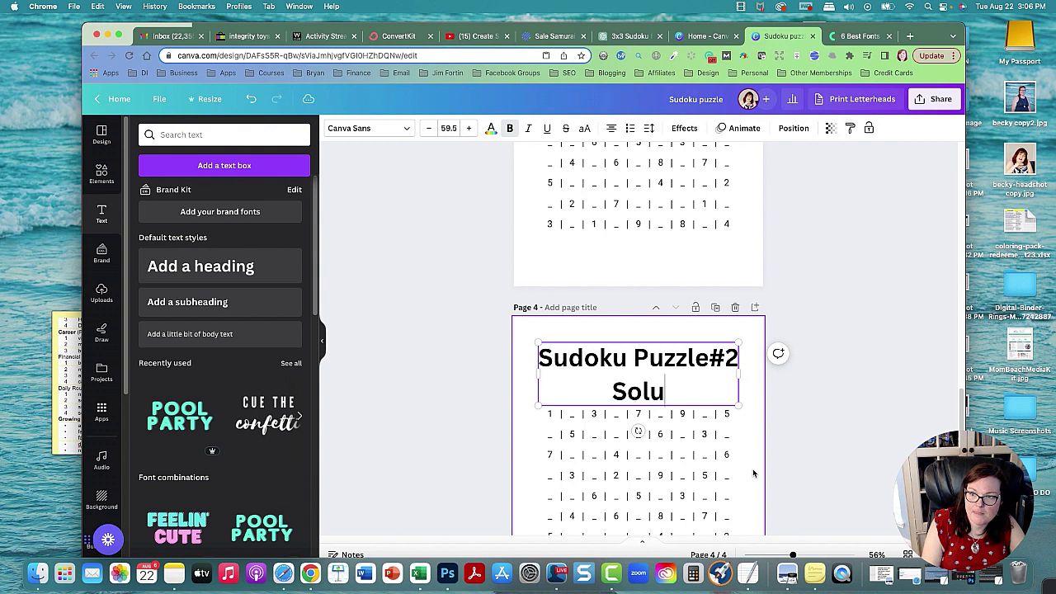
click(845, 370)
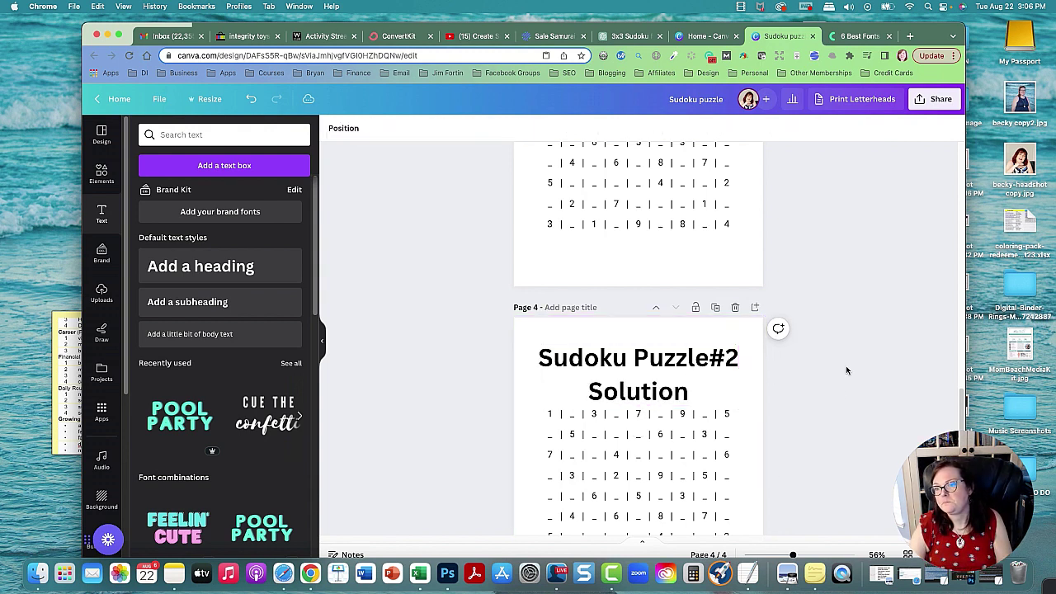
Set the page 3 grid text to letter spacing -8 and line spacing 2.21.
scroll(858, 369, up, 5)
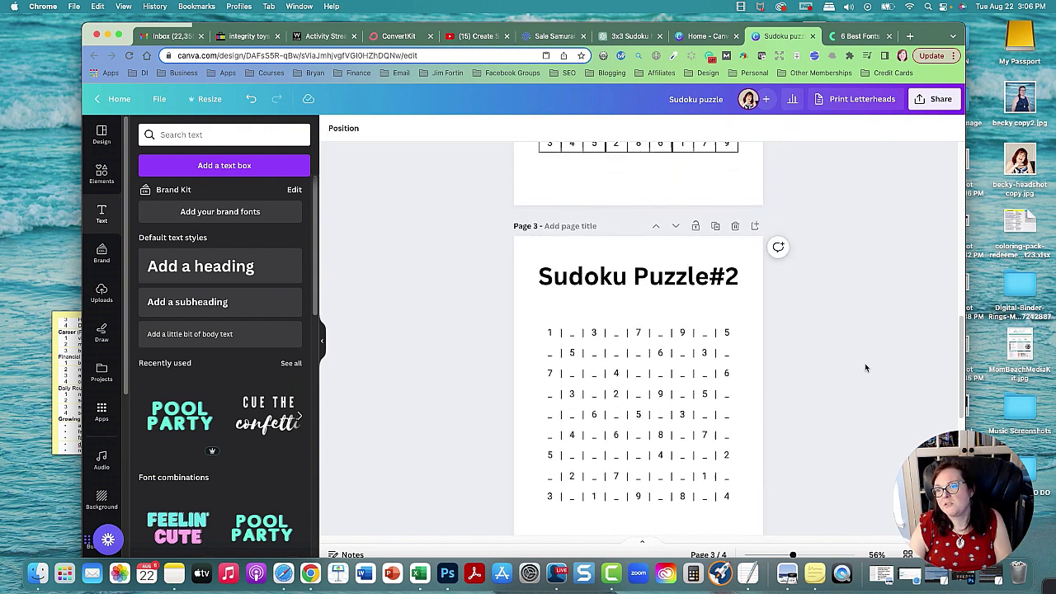
scroll(865, 368, up, 2)
click(657, 393)
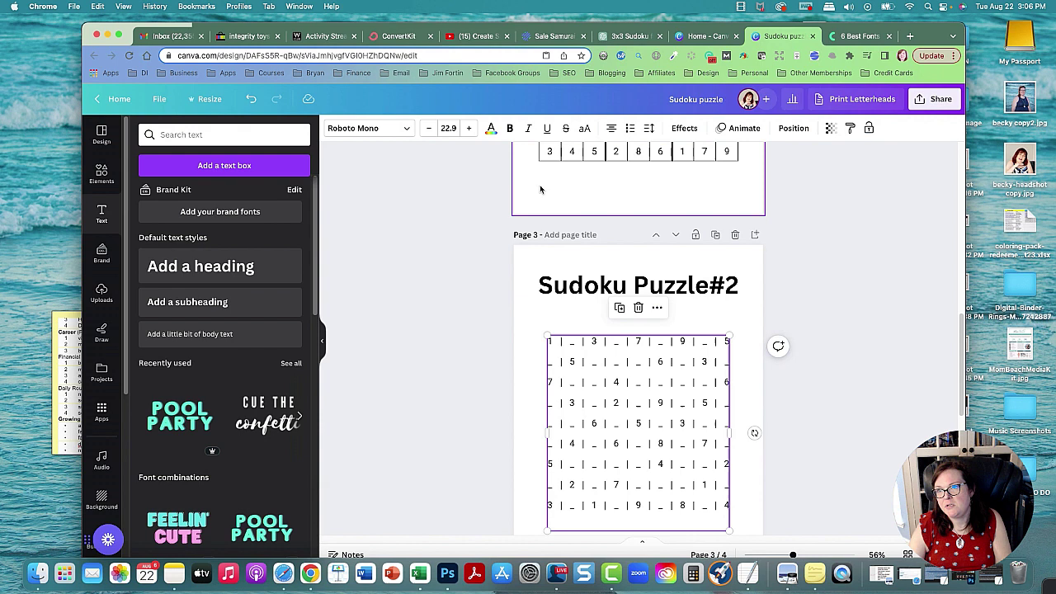
click(649, 128)
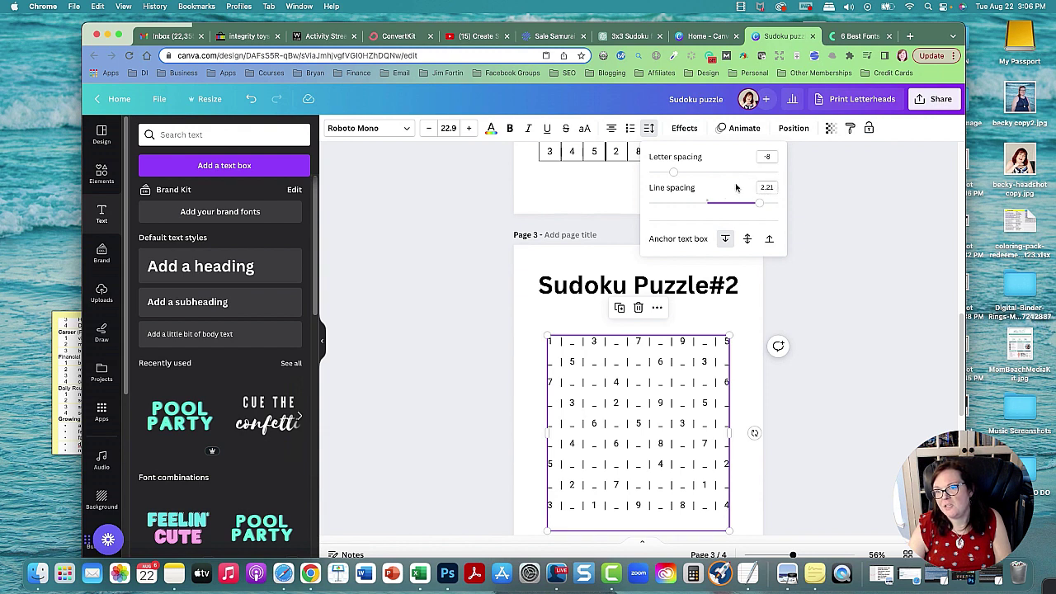
click(869, 284)
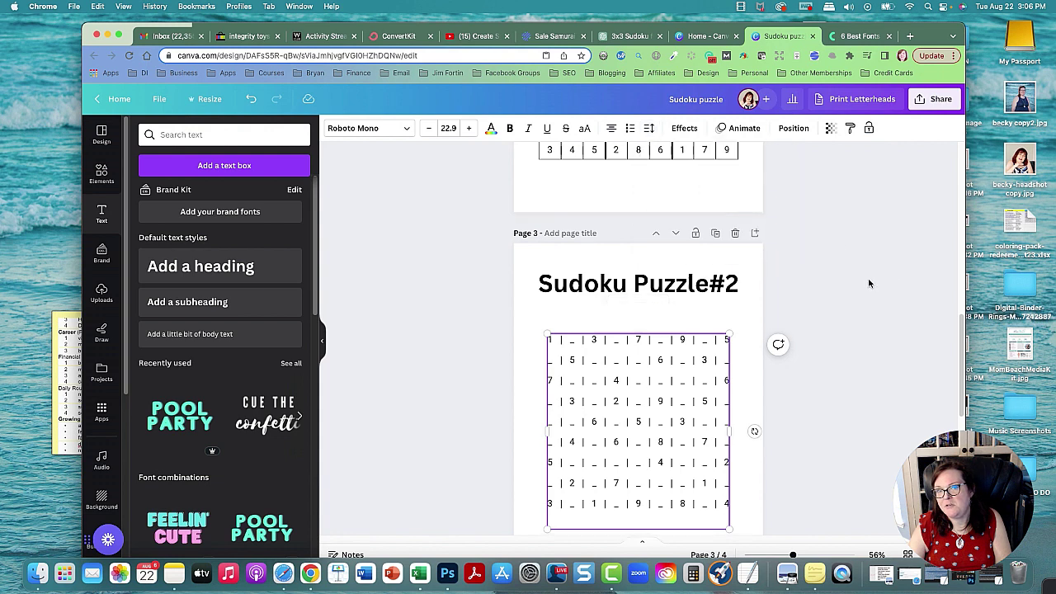
scroll(743, 297, down, 1)
click(494, 306)
Insert a plain table from Elements > Tables onto page 3.
click(101, 173)
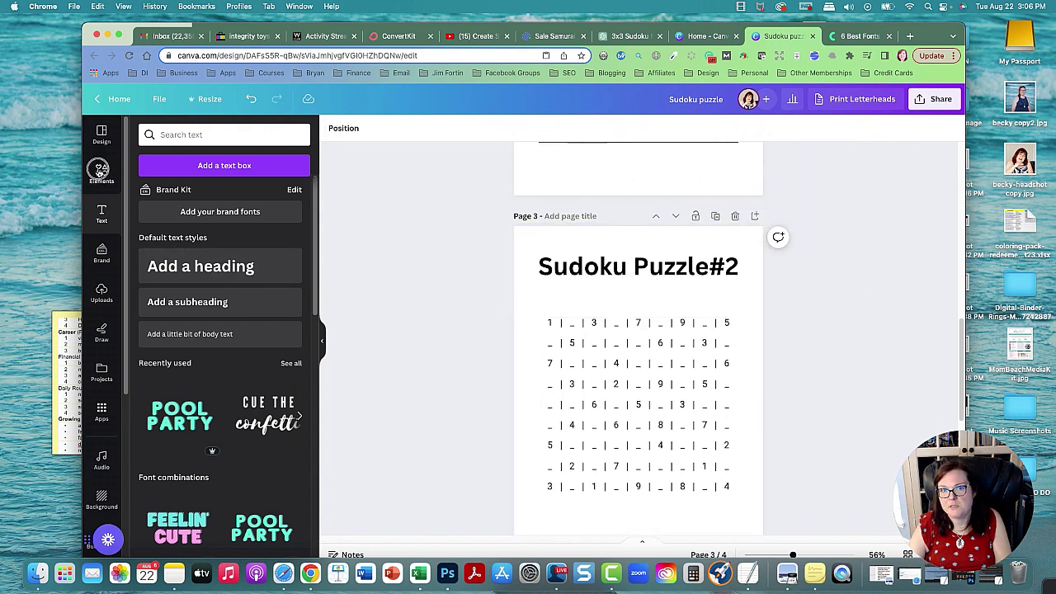
scroll(208, 353, down, 1)
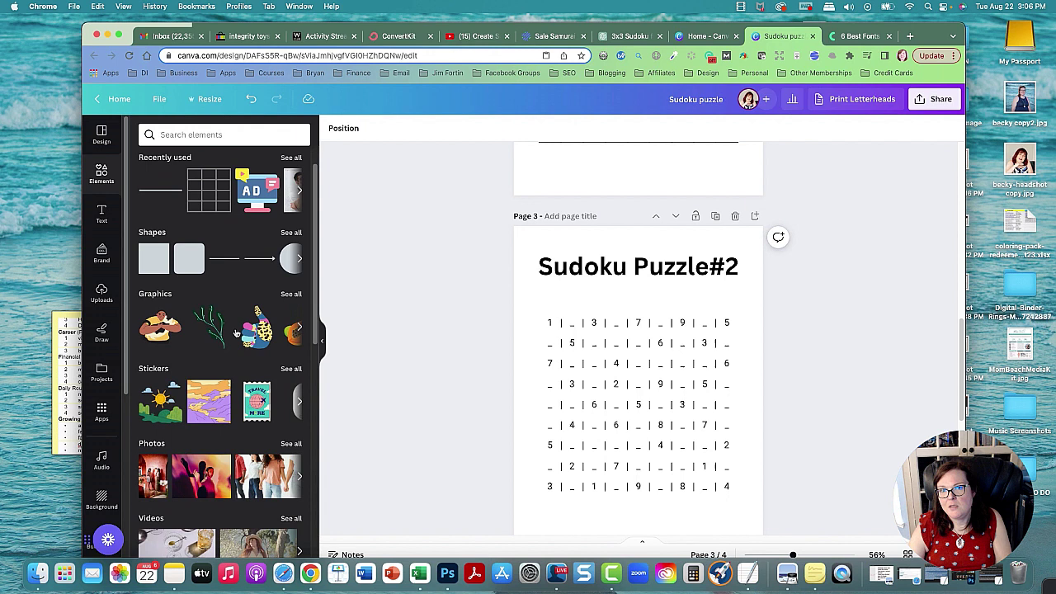
scroll(208, 353, down, 10)
click(289, 307)
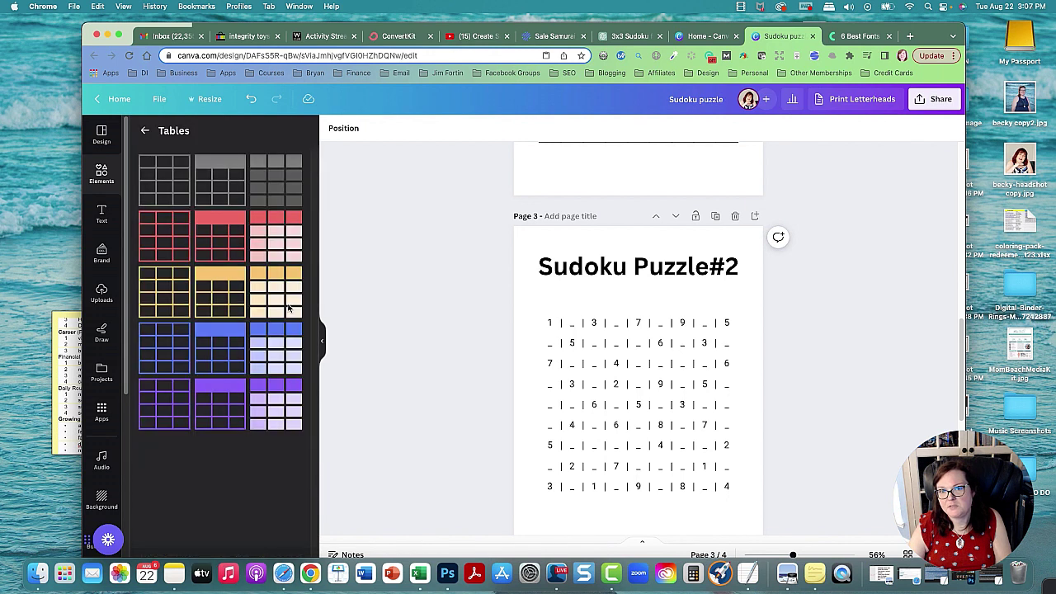
click(156, 180)
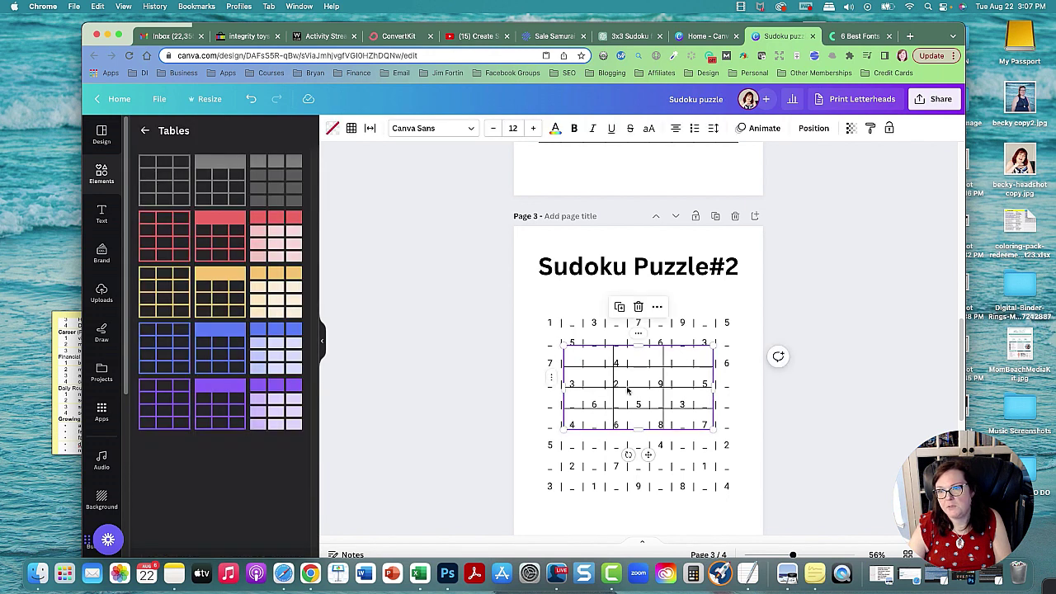
right_click(639, 337)
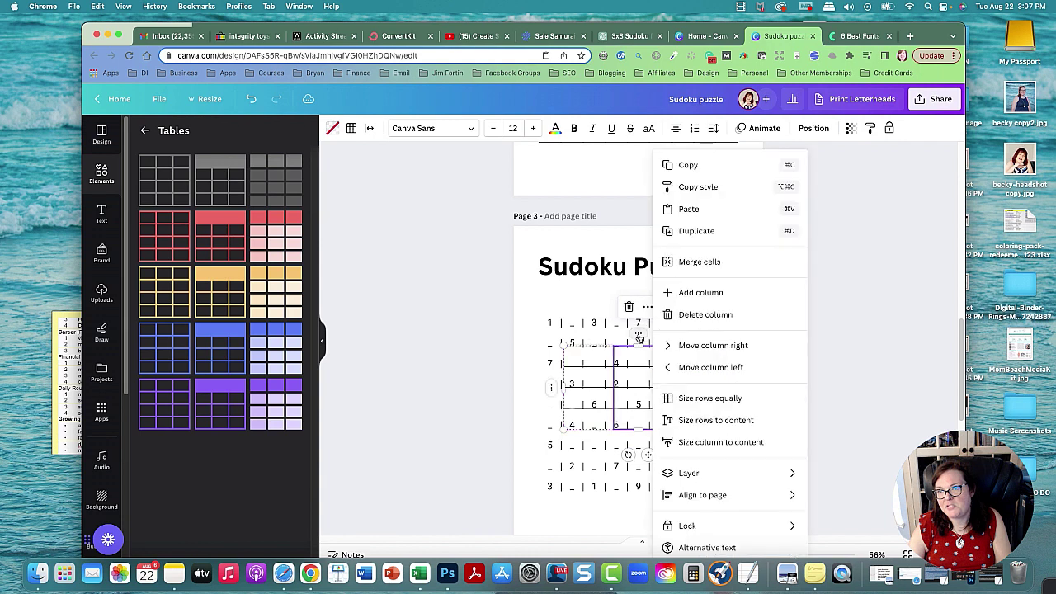
click(647, 336)
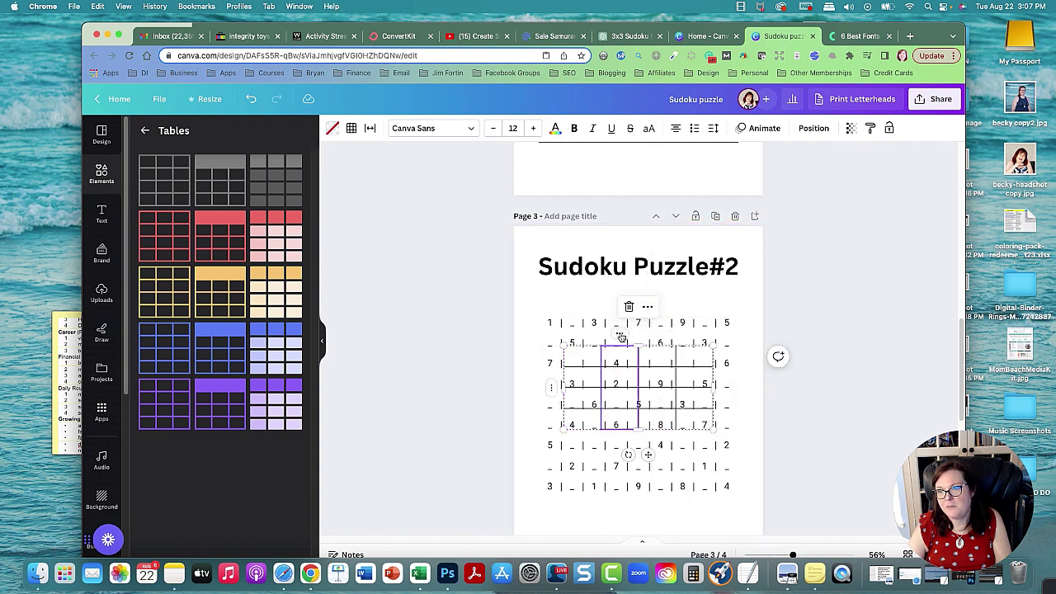
right_click(628, 335)
click(665, 293)
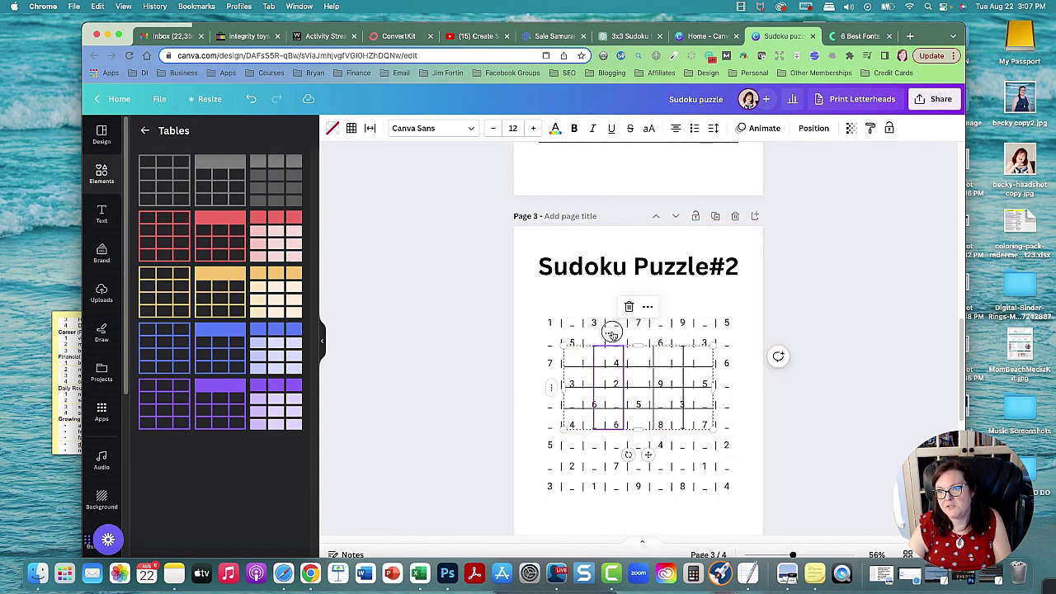
right_click(610, 334)
click(651, 315)
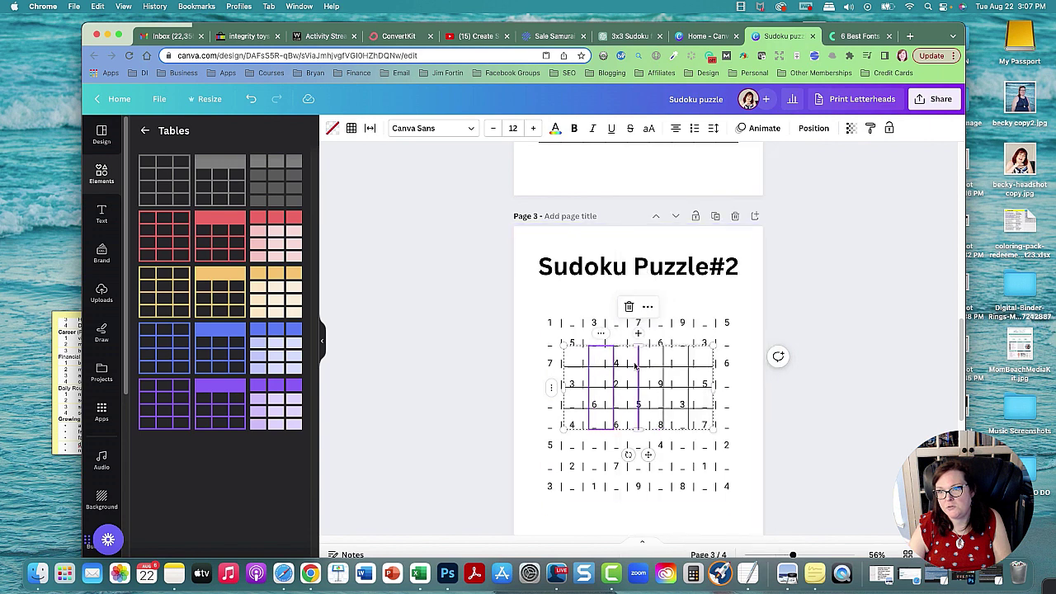
Move the puzzle digits right and the table up-left under the title.
click(728, 340)
drag(711, 343, 831, 324)
click(597, 419)
drag(597, 419, 573, 401)
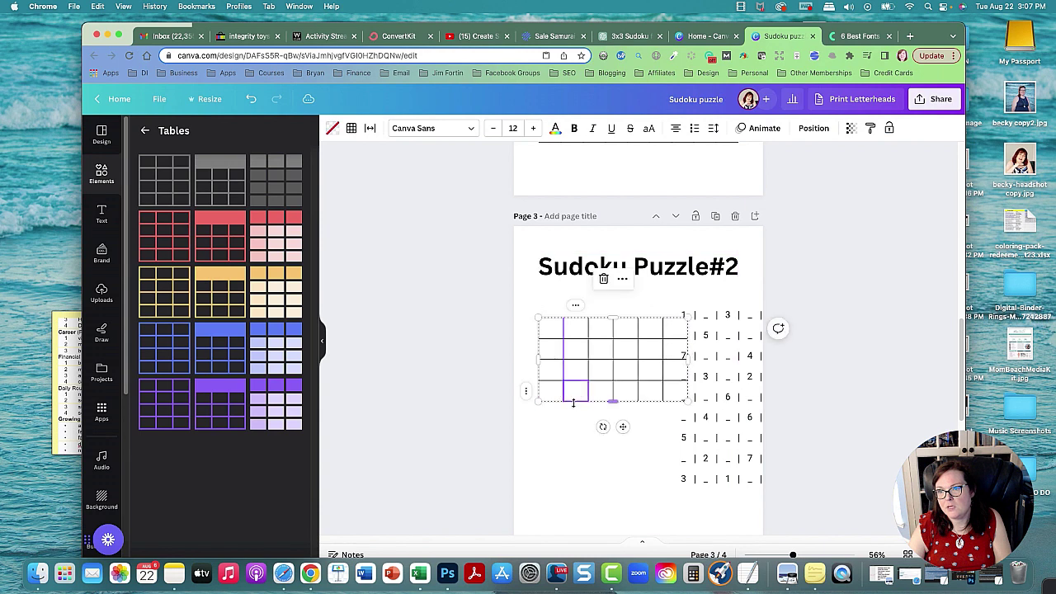
Add three more columns so the table has nine columns.
click(576, 305)
click(617, 294)
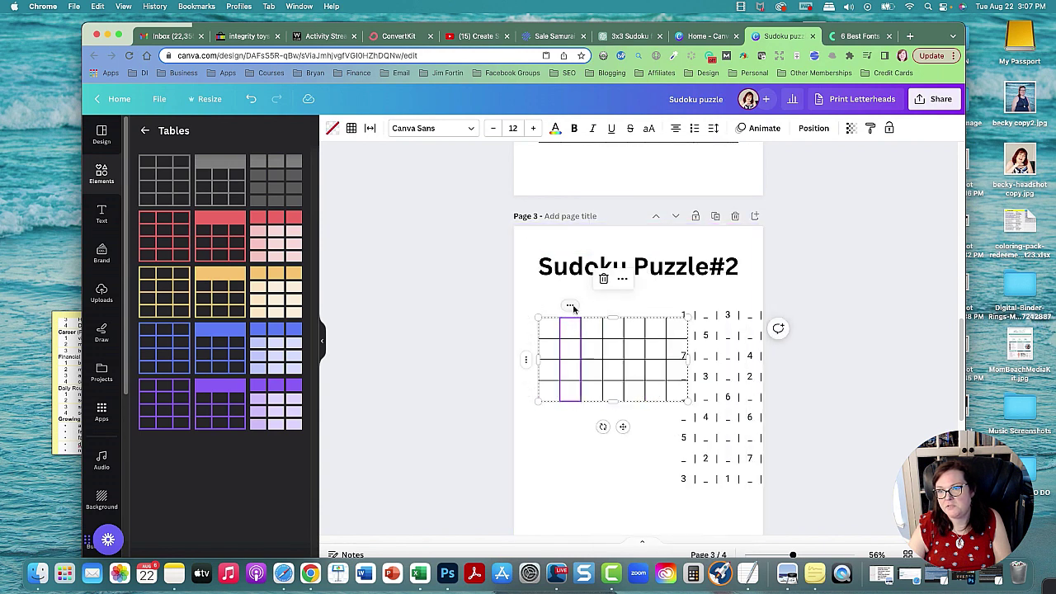
click(573, 308)
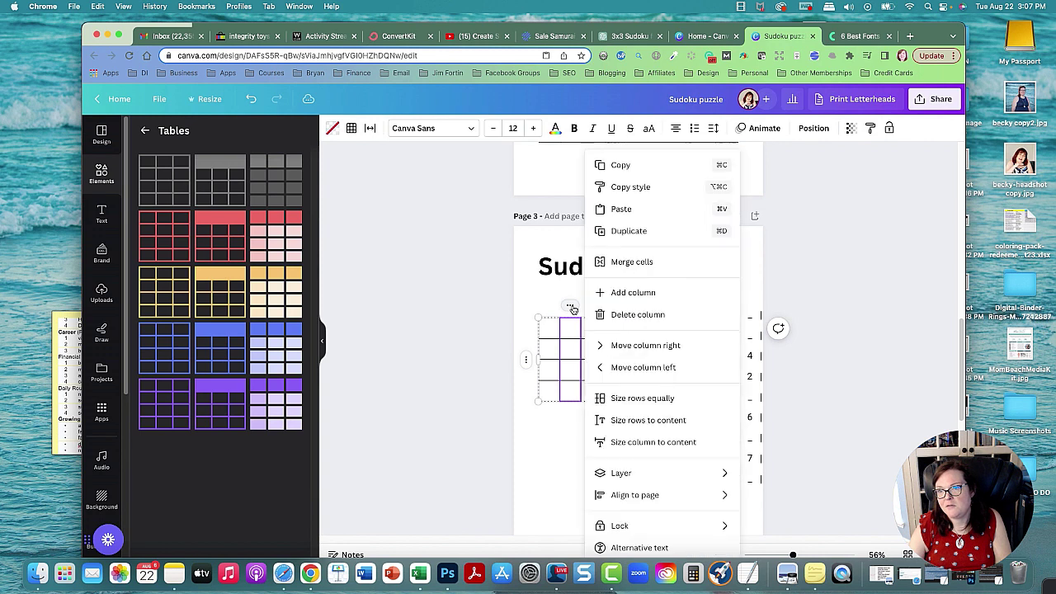
click(618, 308)
click(566, 306)
click(588, 310)
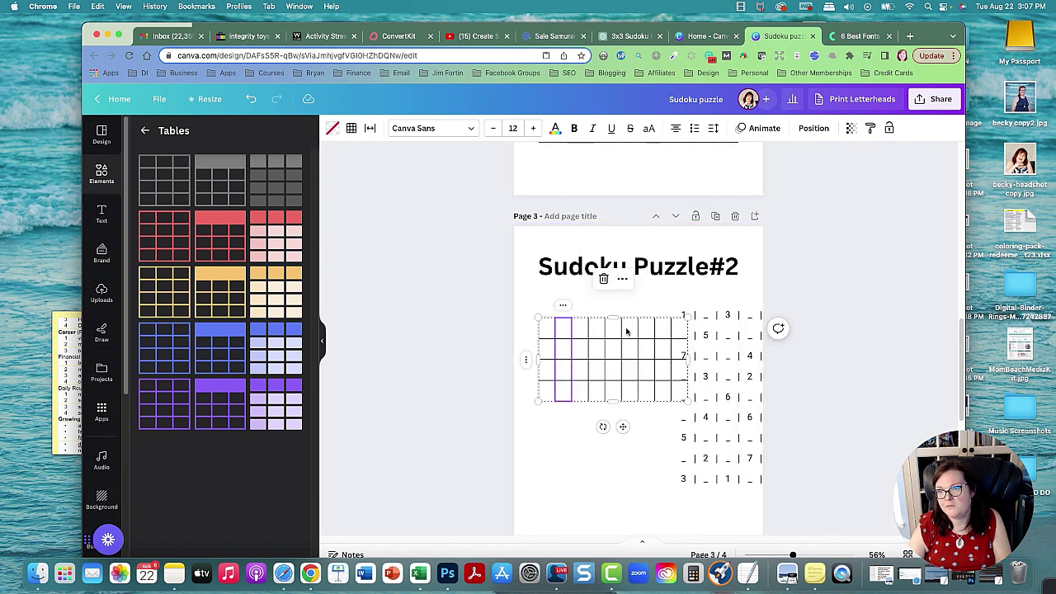
right_click(526, 363)
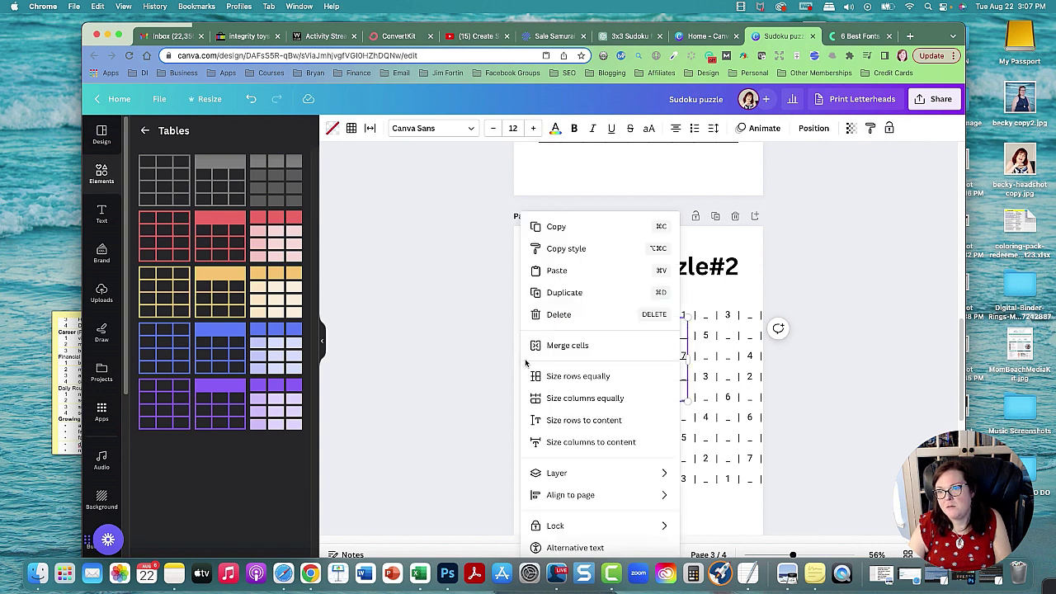
click(441, 376)
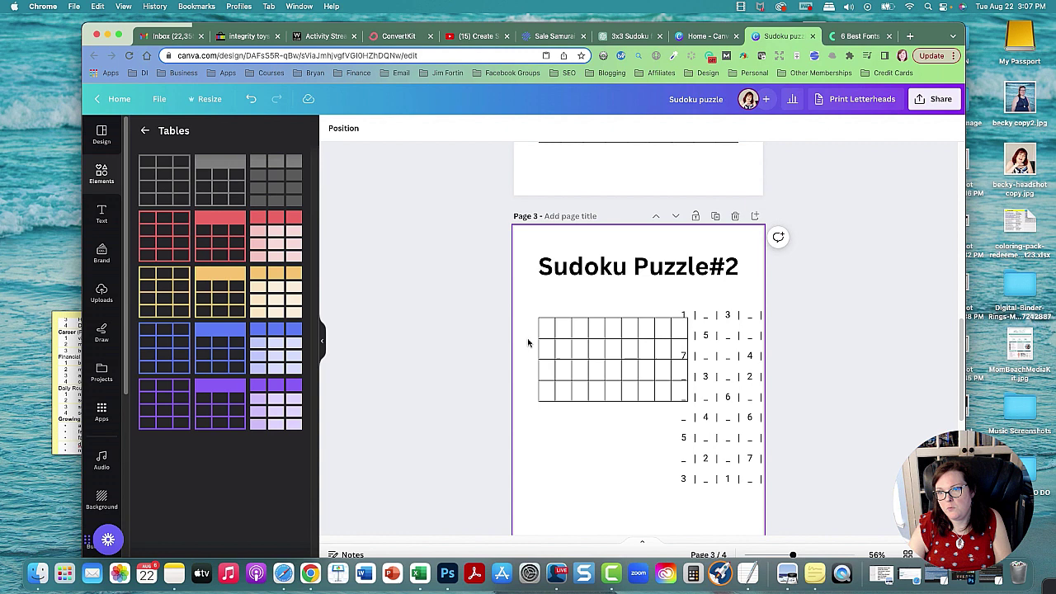
Add five rows to the page 3 table to make a nine-by-nine grid.
drag(535, 307, 697, 448)
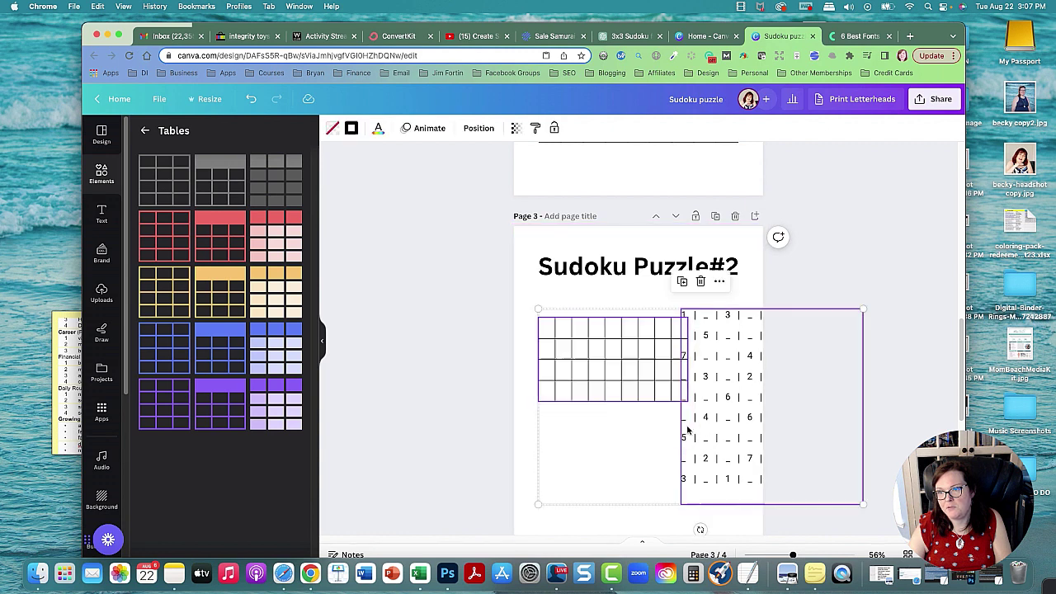
click(564, 448)
click(547, 392)
right_click(530, 391)
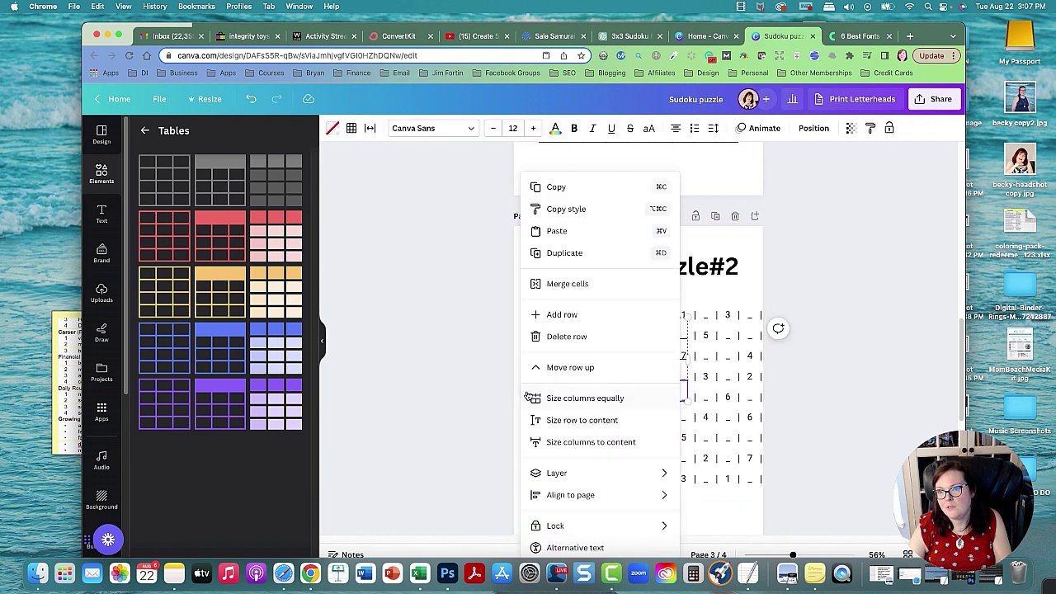
click(562, 314)
right_click(528, 394)
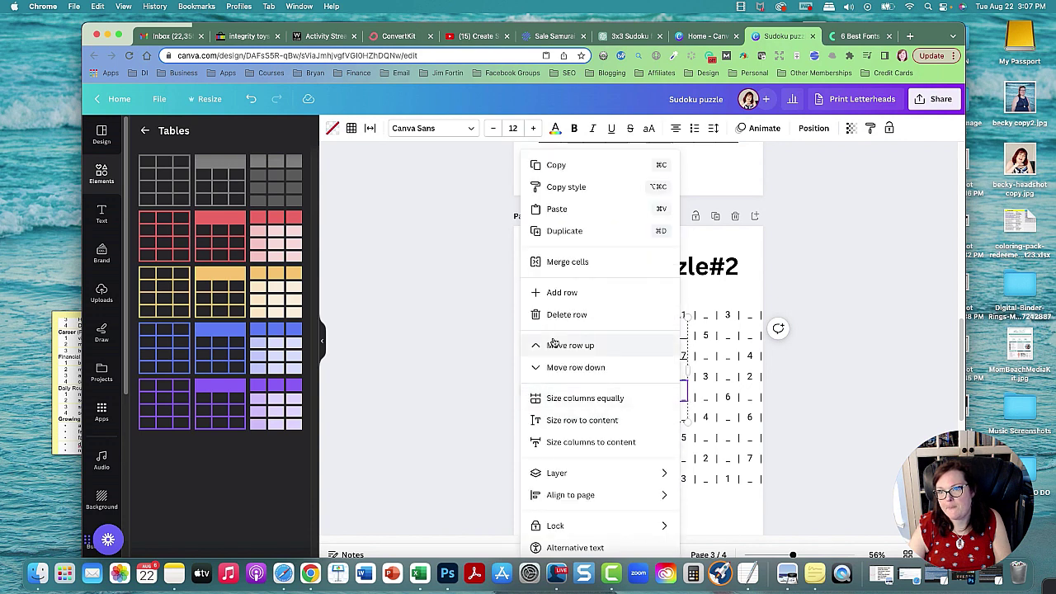
click(558, 292)
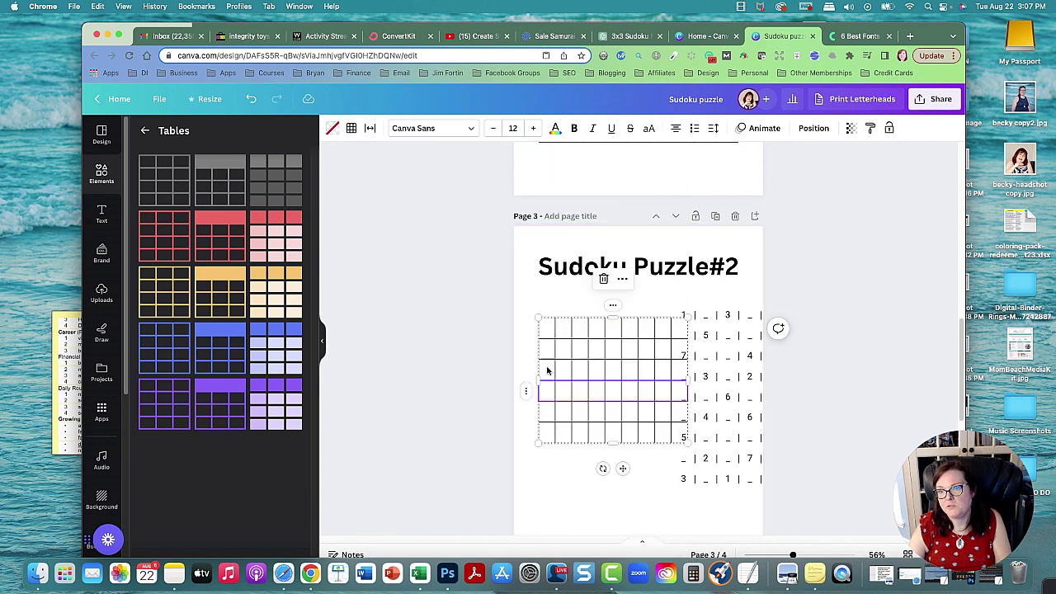
click(526, 391)
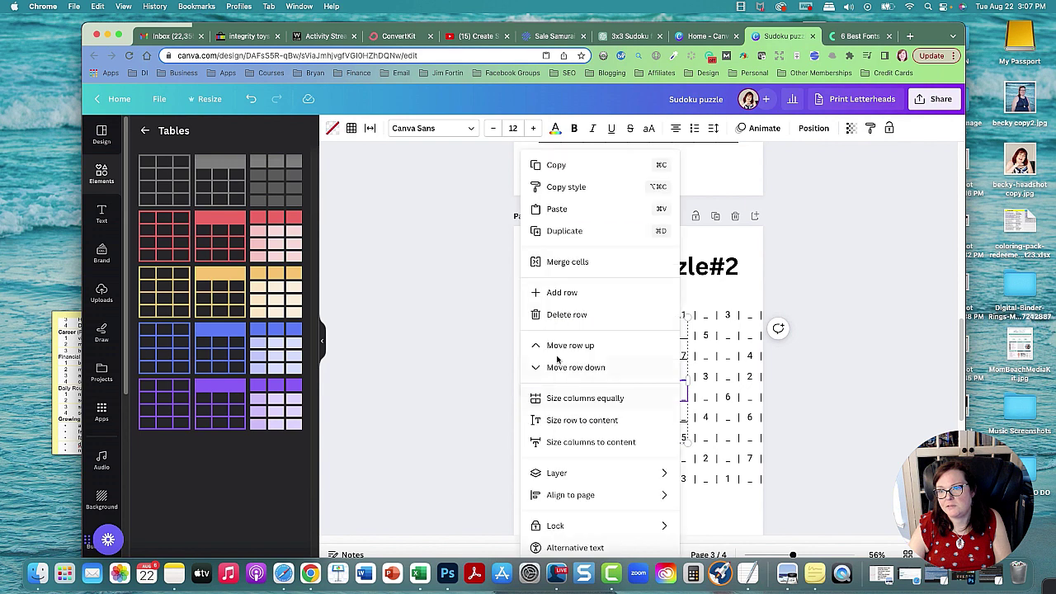
click(537, 292)
click(526, 391)
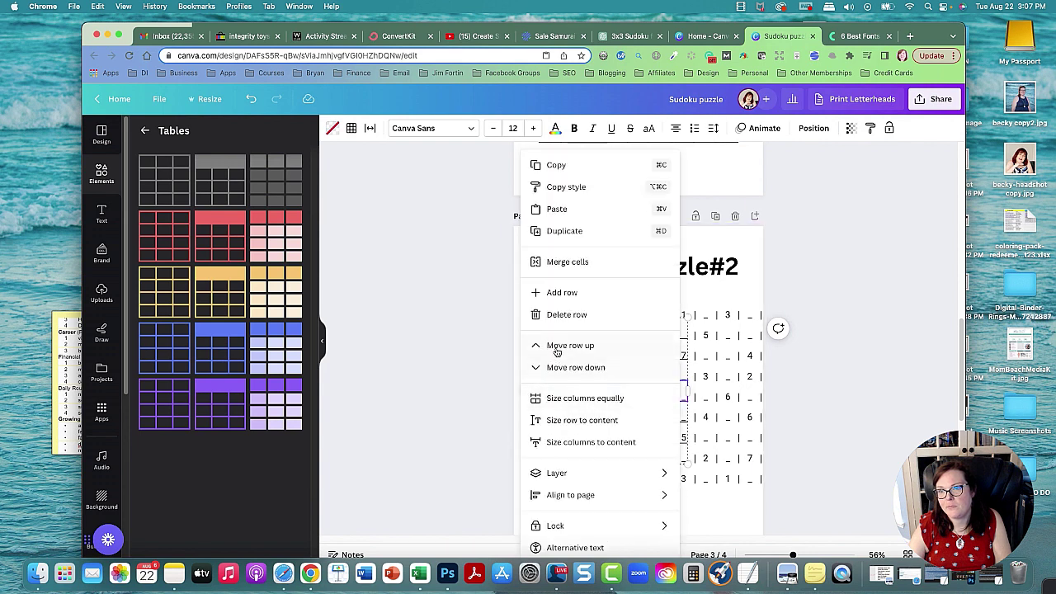
click(557, 292)
click(526, 391)
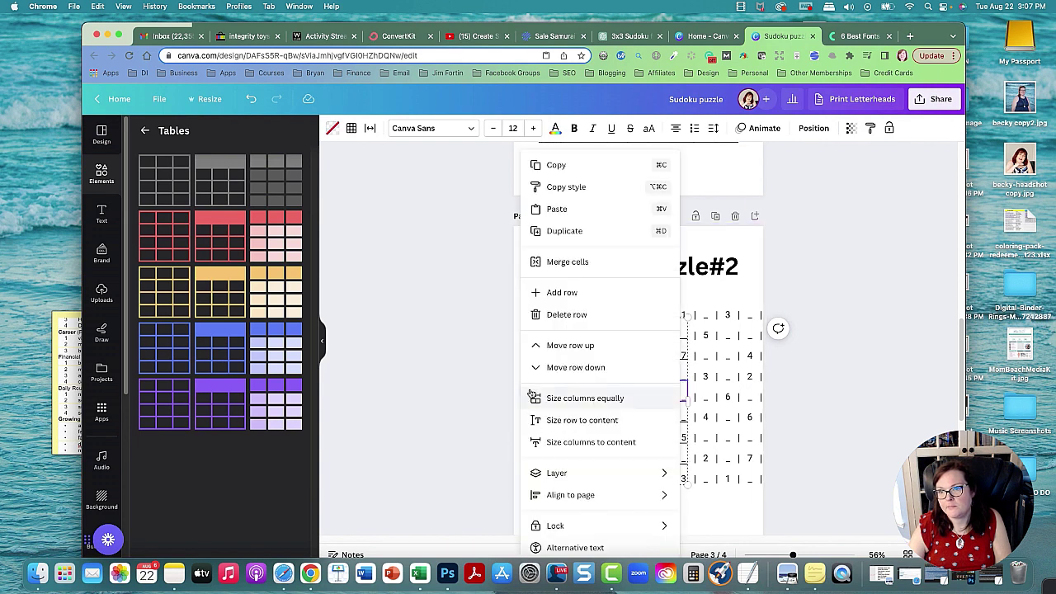
click(559, 292)
Move the puzzle digits onto the empty grid and stretch the table edges to cover them.
drag(726, 364, 578, 363)
click(642, 376)
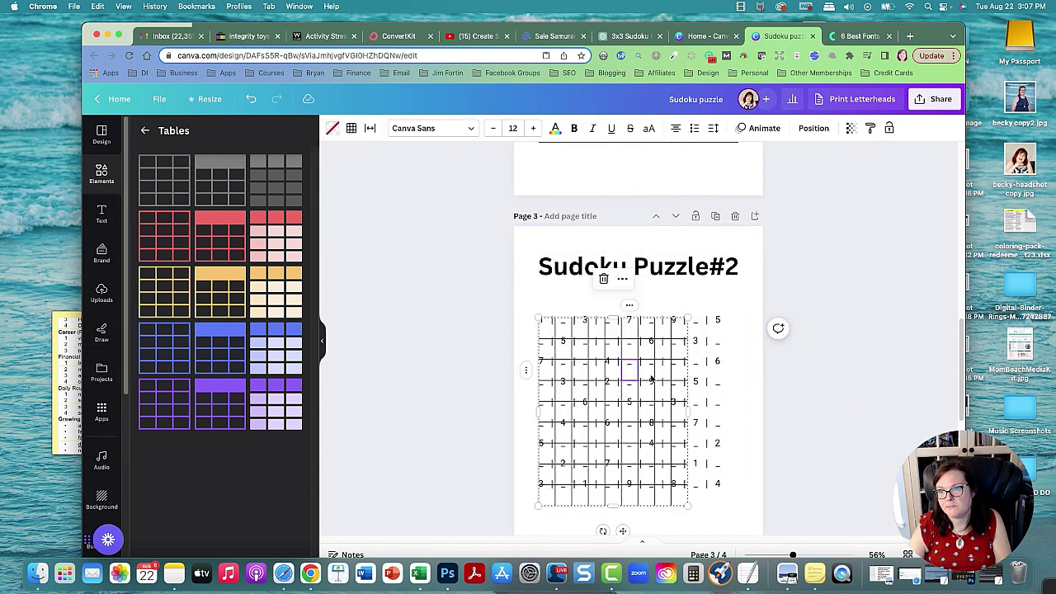
drag(685, 406, 720, 404)
drag(629, 319, 627, 308)
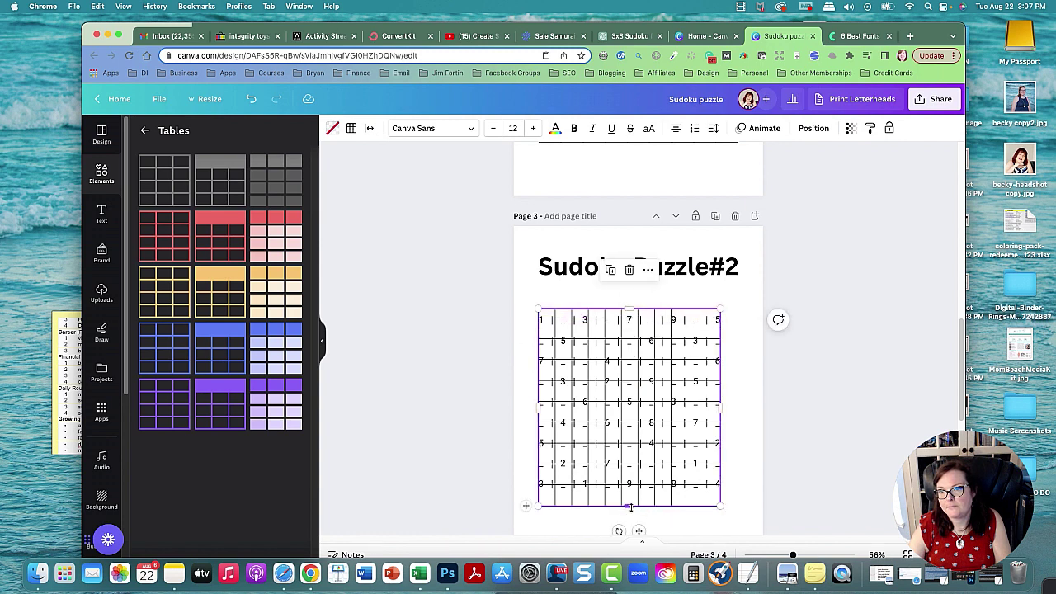
drag(630, 507, 631, 500)
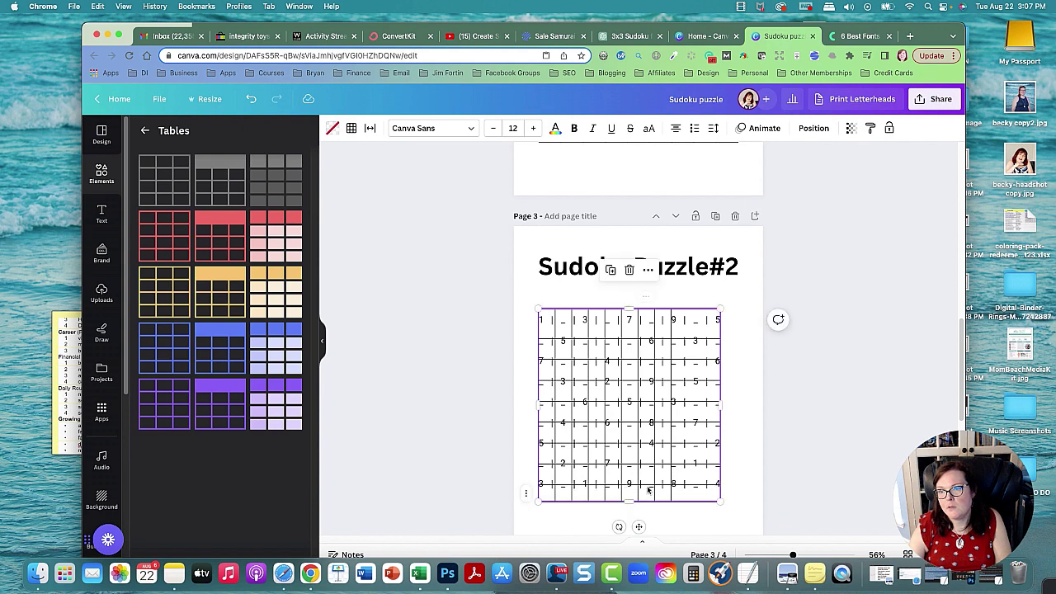
Make all grid rows equal height and all nine columns equal width.
right_click(645, 297)
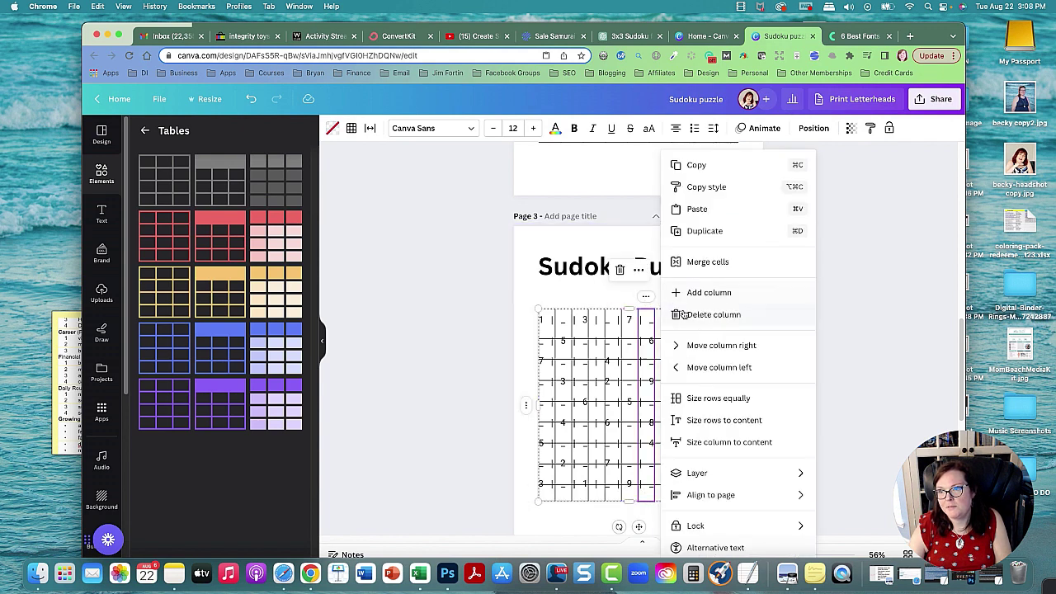
click(719, 399)
right_click(528, 409)
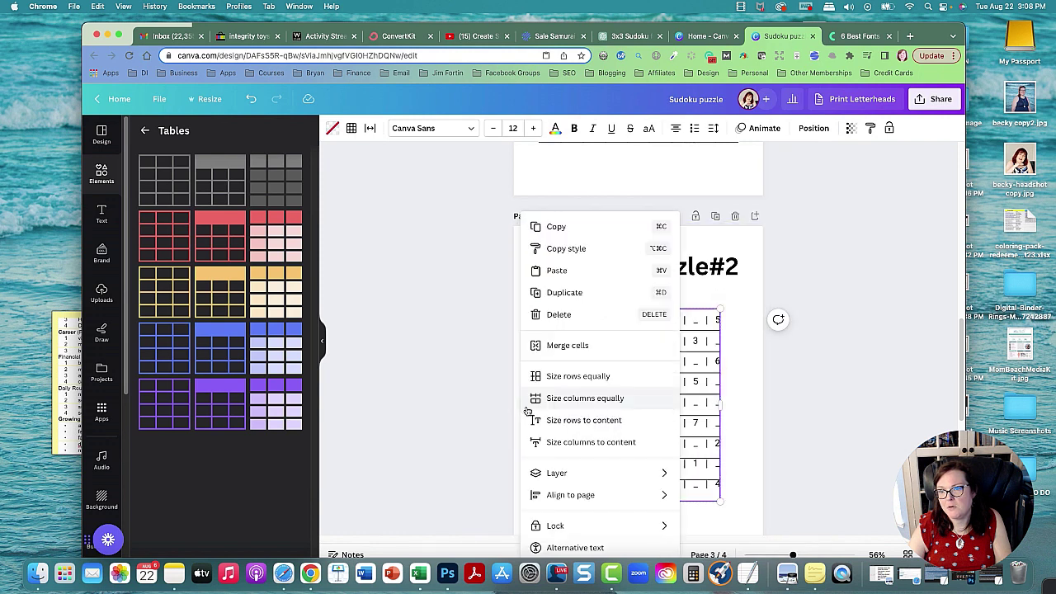
click(566, 399)
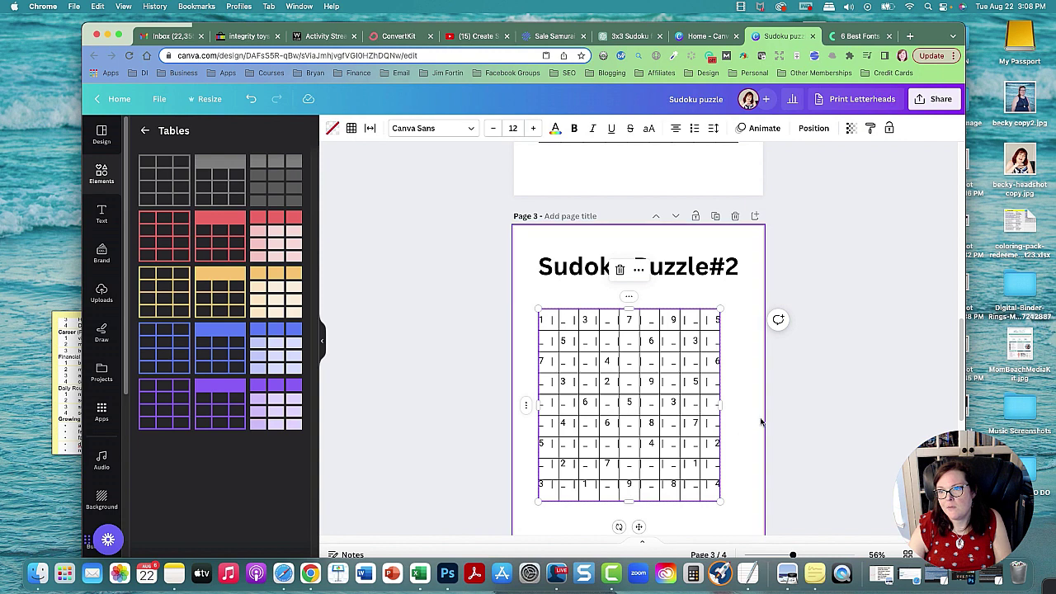
click(726, 354)
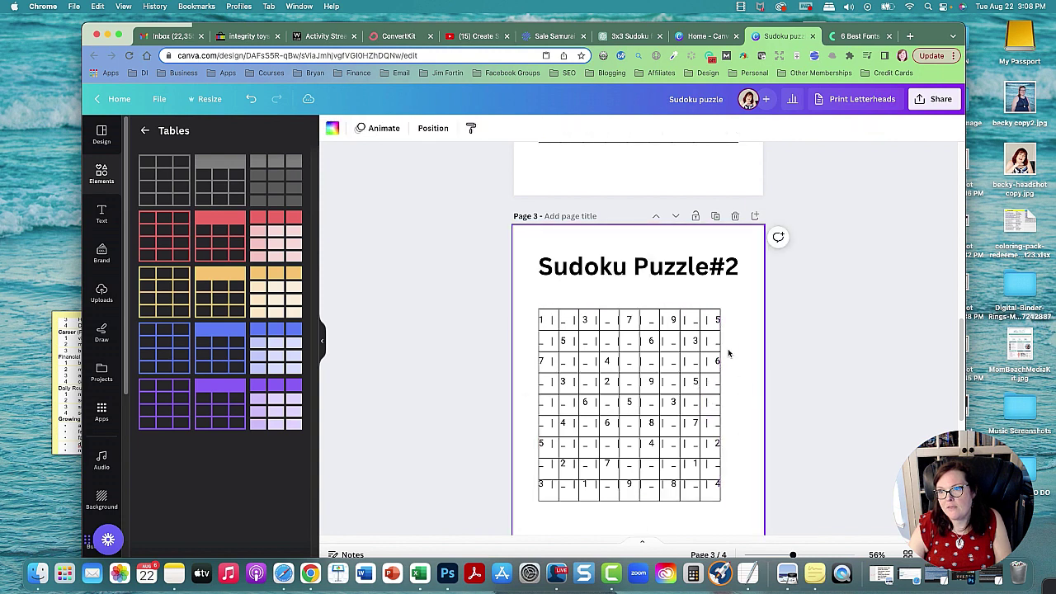
click(718, 313)
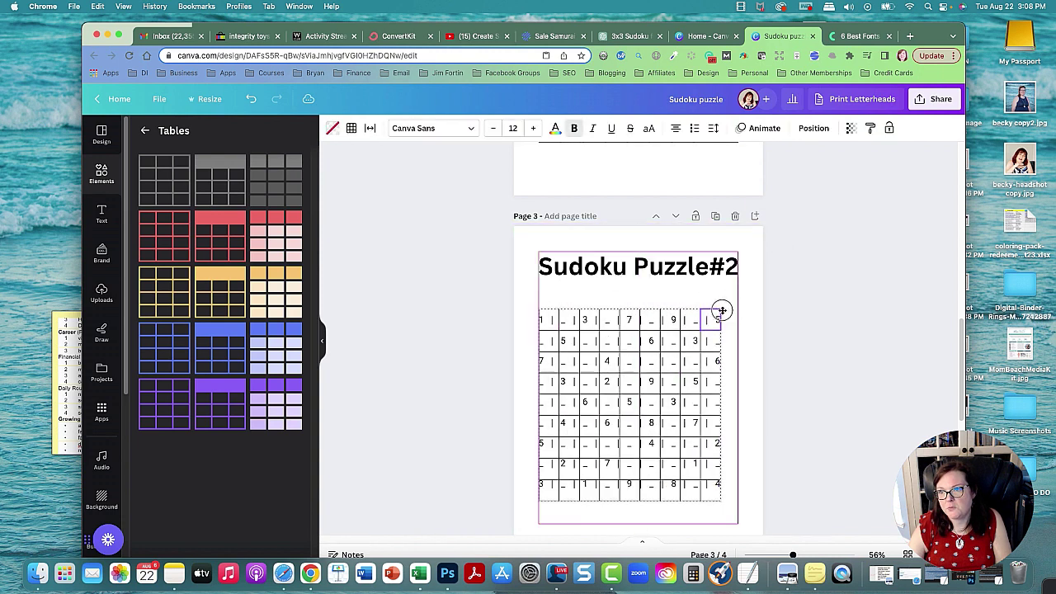
click(713, 312)
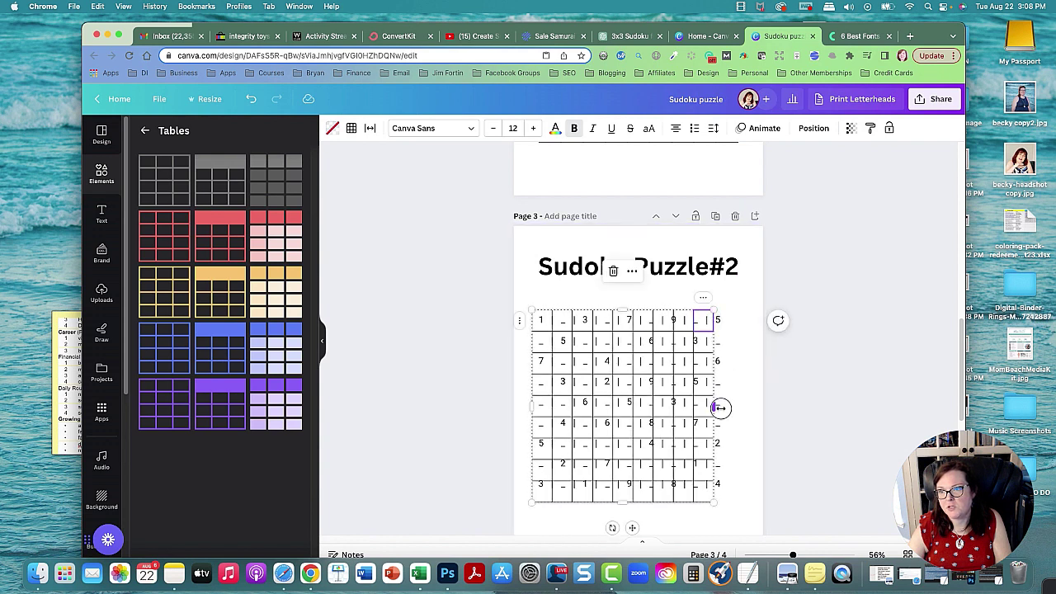
Widen the table slightly to the right, then size its rows and columns equally again.
drag(717, 405, 727, 406)
right_click(708, 302)
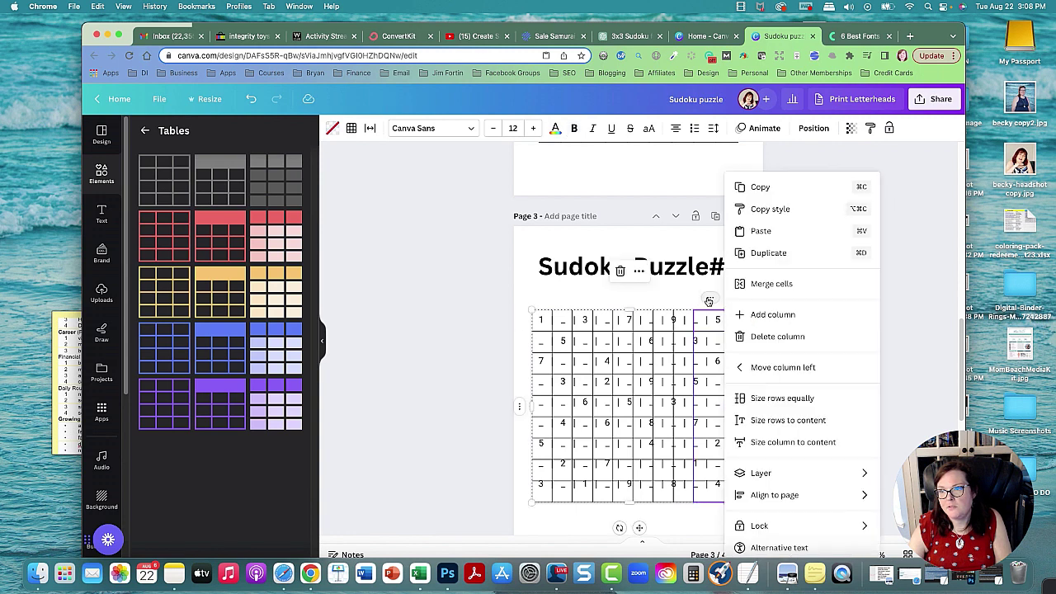
click(779, 398)
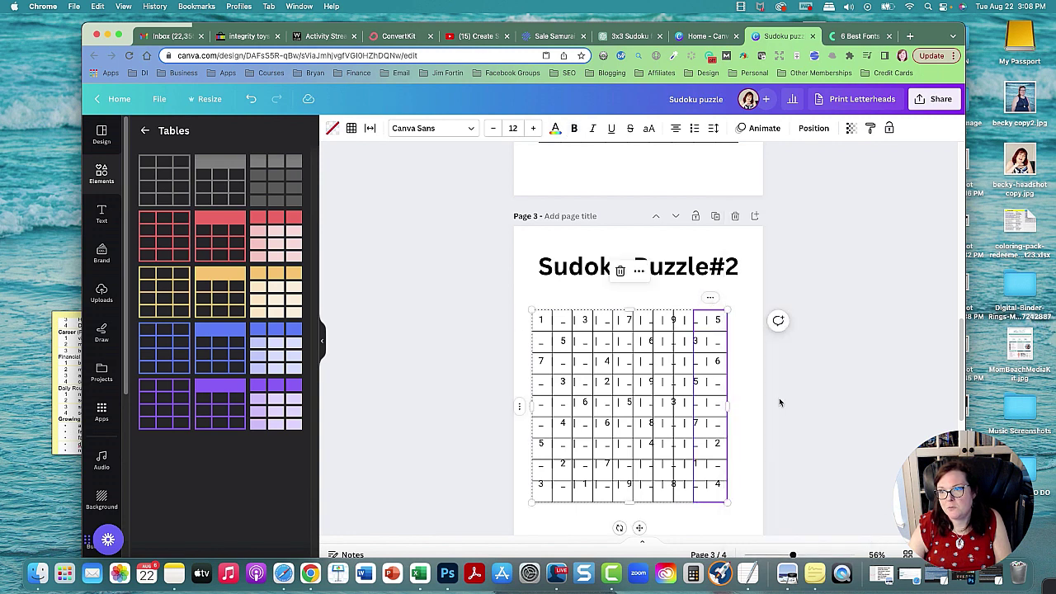
click(712, 300)
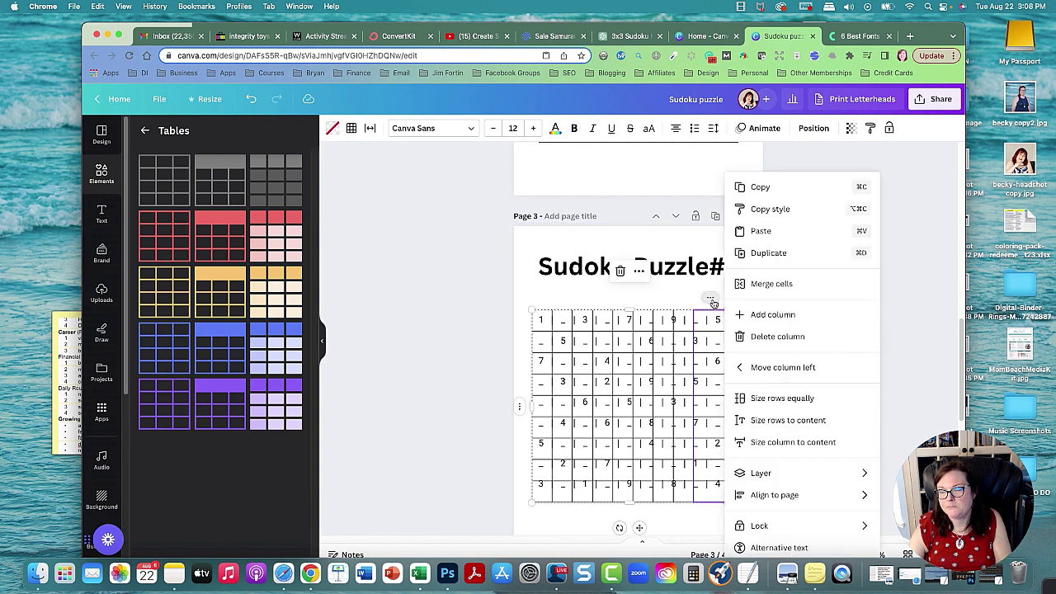
click(769, 400)
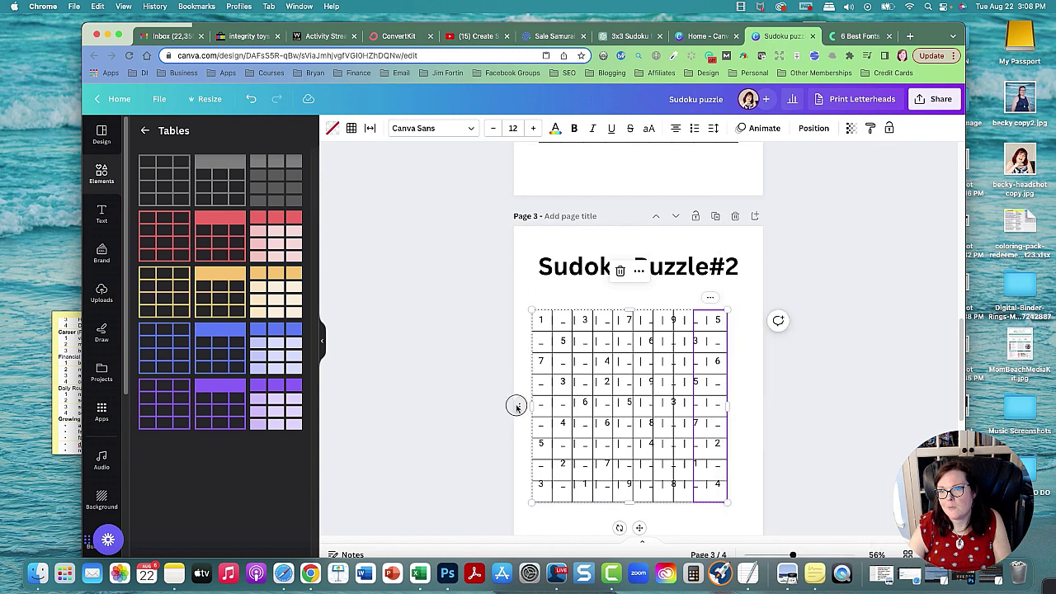
click(522, 410)
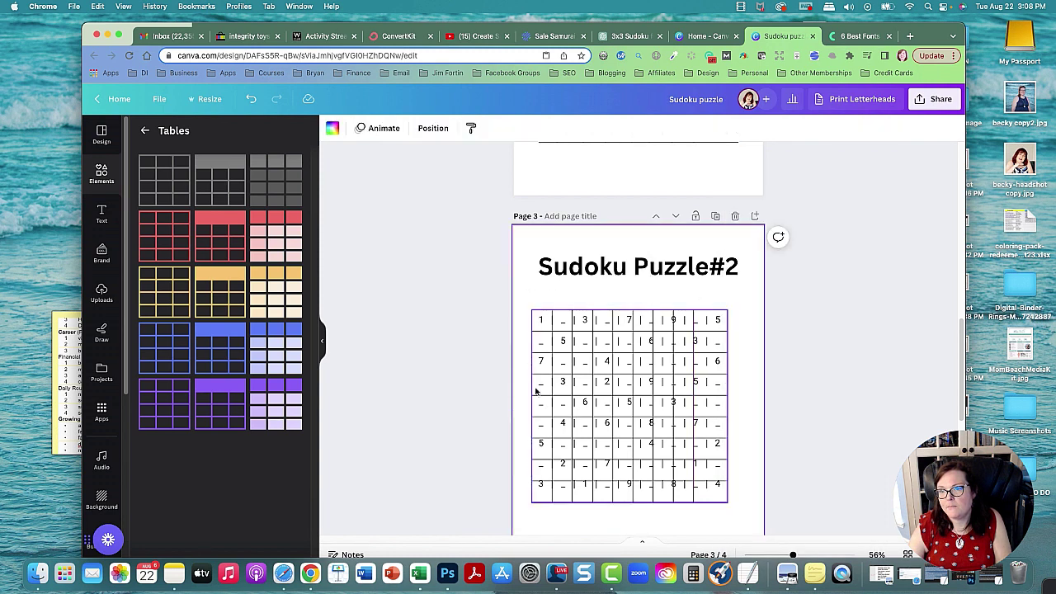
click(536, 382)
click(521, 388)
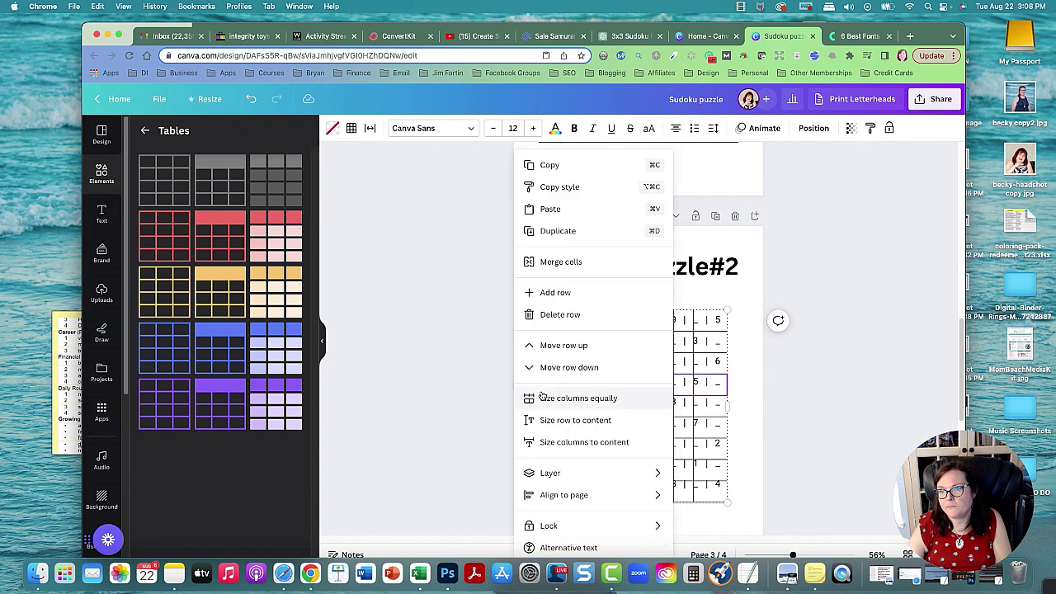
click(551, 399)
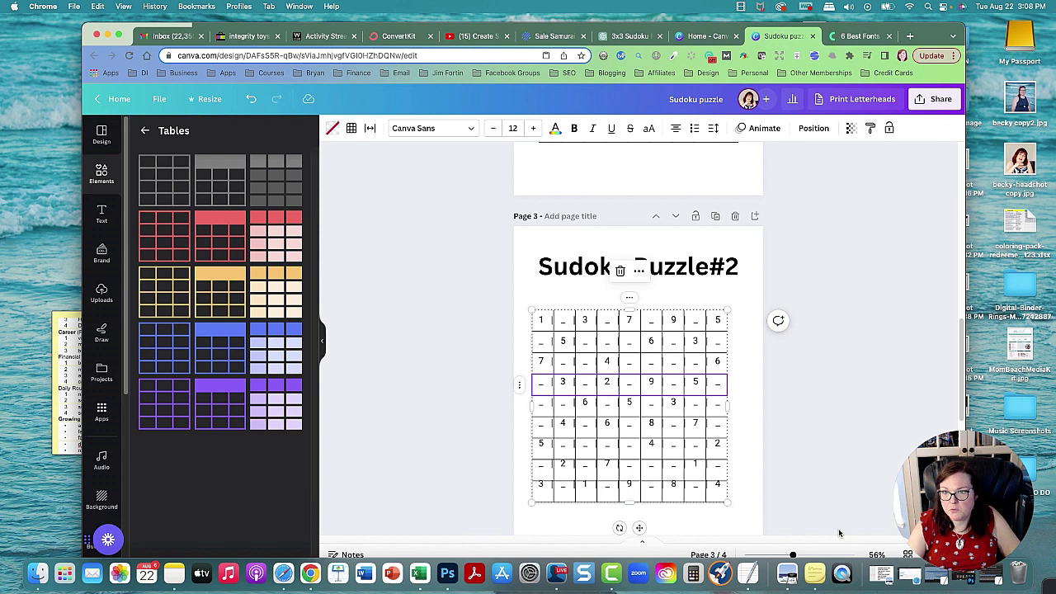
Check the resized 6.68 × 6.57 in grid and select the puzzle's number text.
click(853, 439)
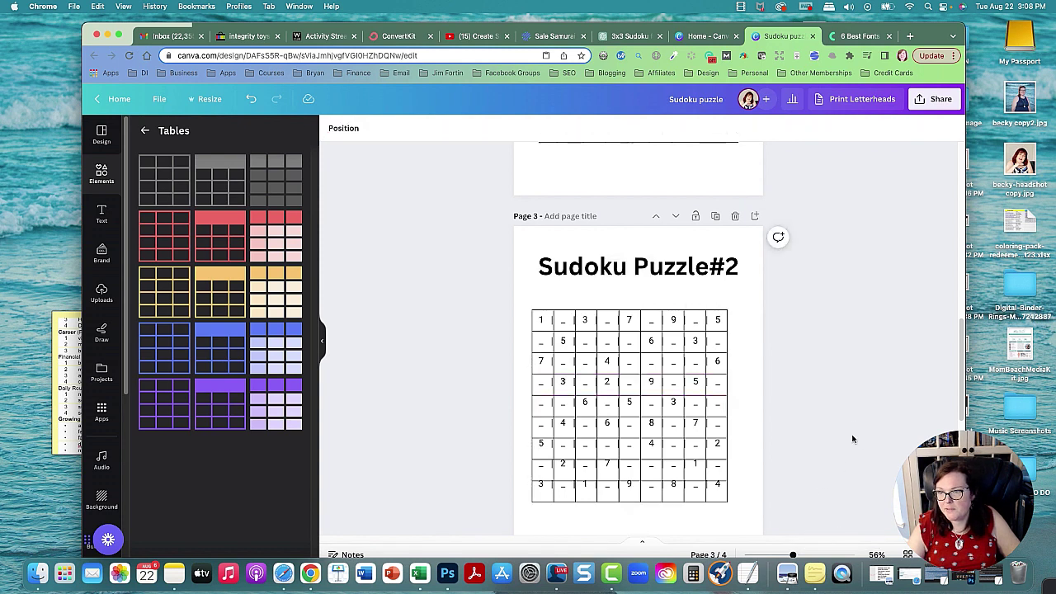
click(726, 404)
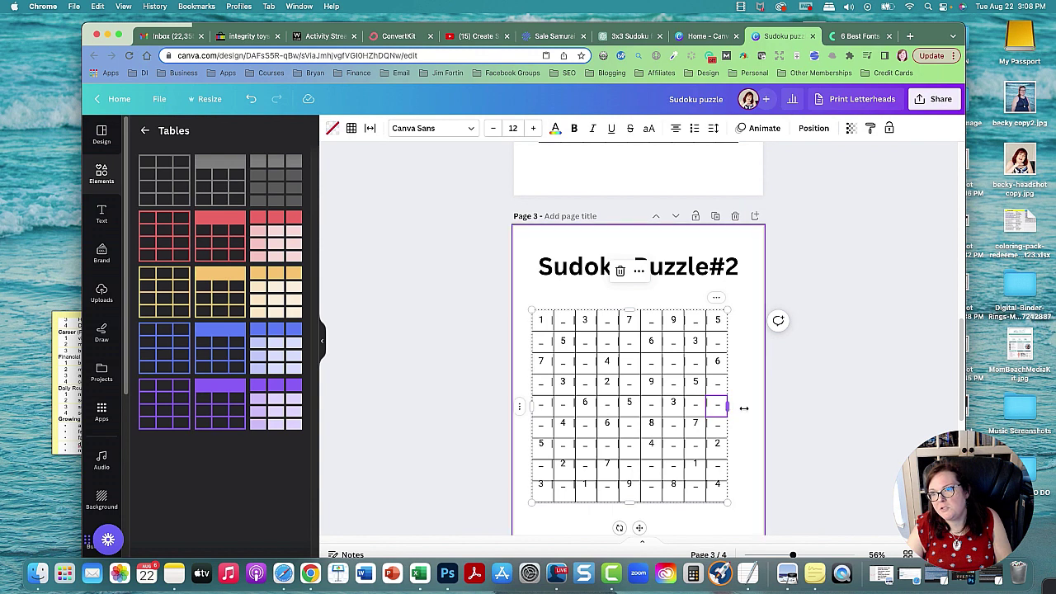
click(819, 394)
click(628, 406)
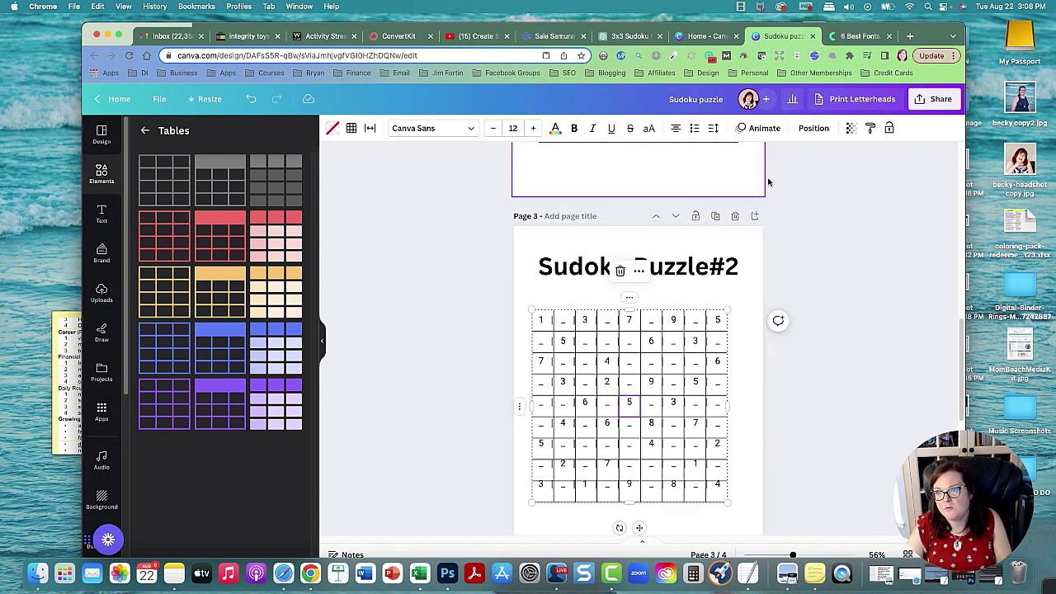
click(813, 128)
click(426, 344)
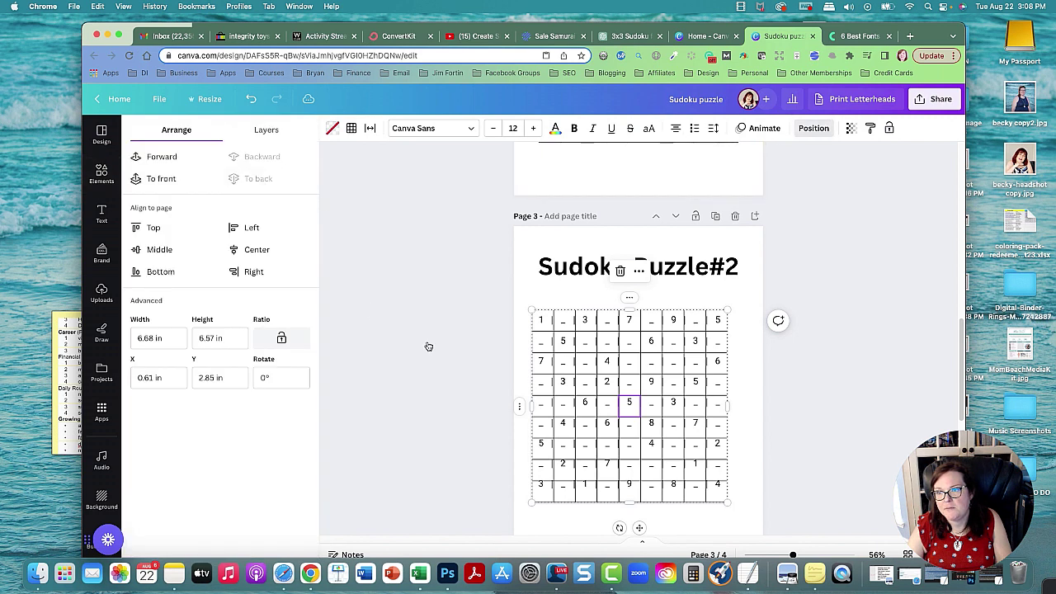
click(564, 371)
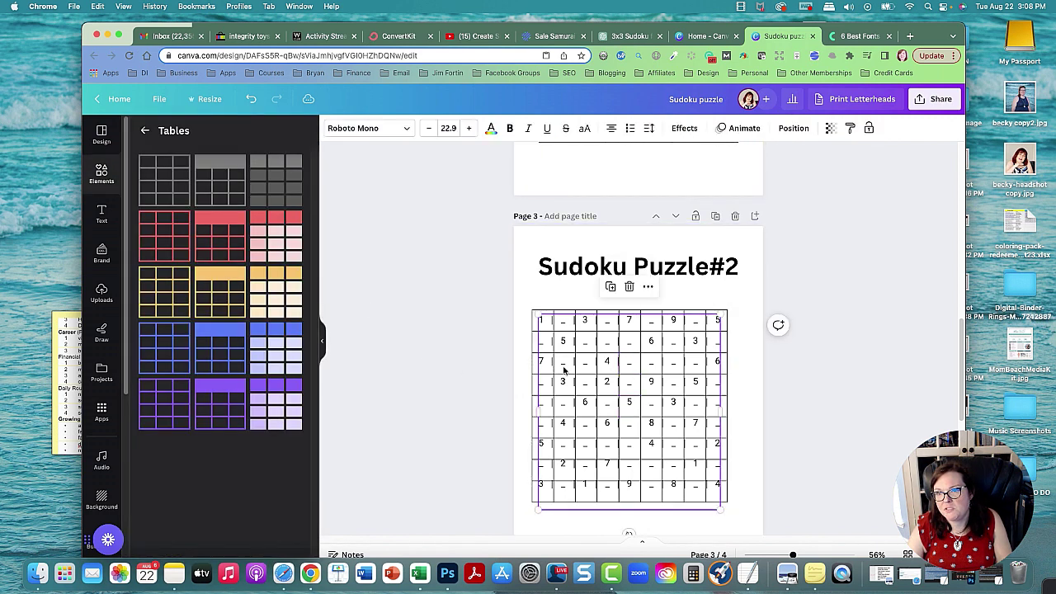
Open Find and replace from the File menu and delete every underscore from the grid.
click(160, 100)
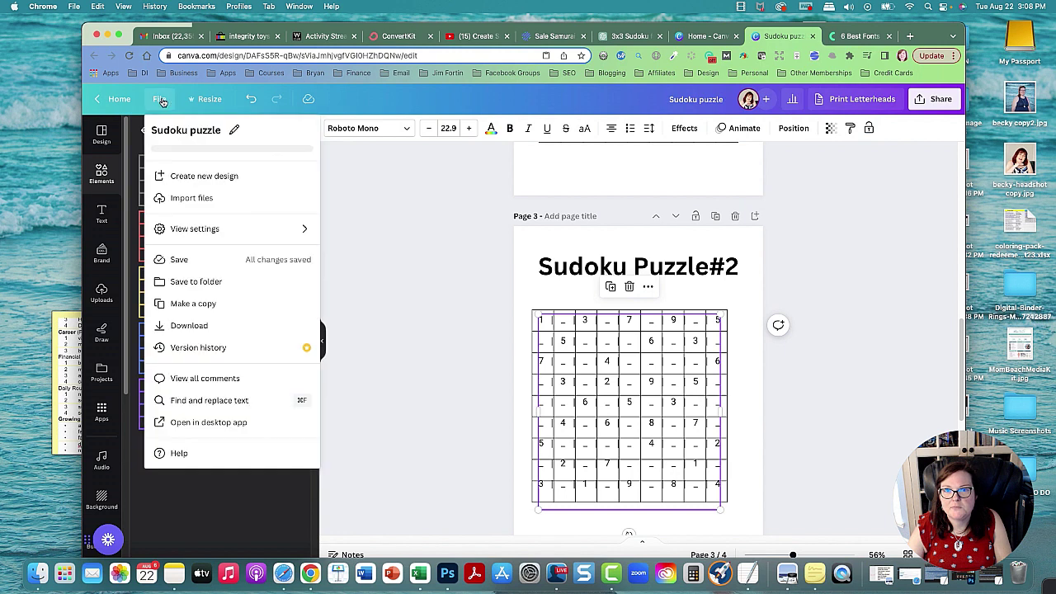
click(212, 407)
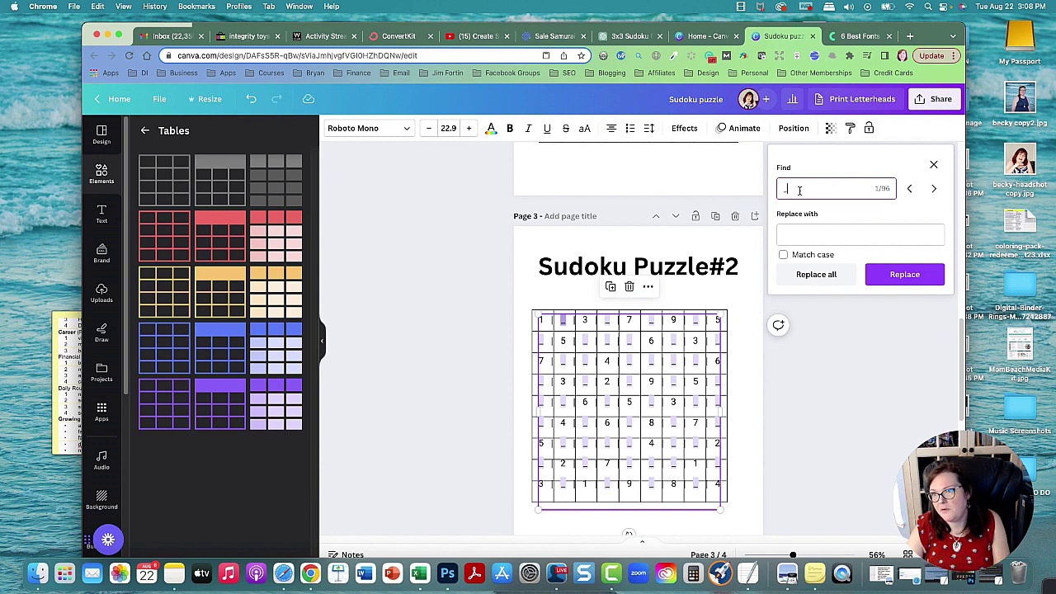
key(BackSpace)
click(800, 234)
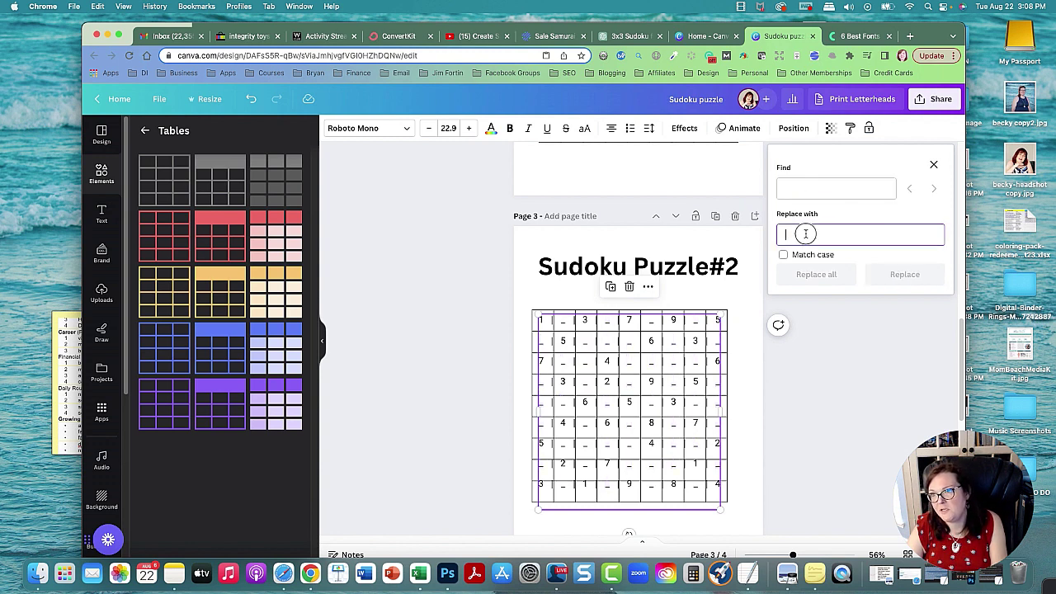
click(797, 188)
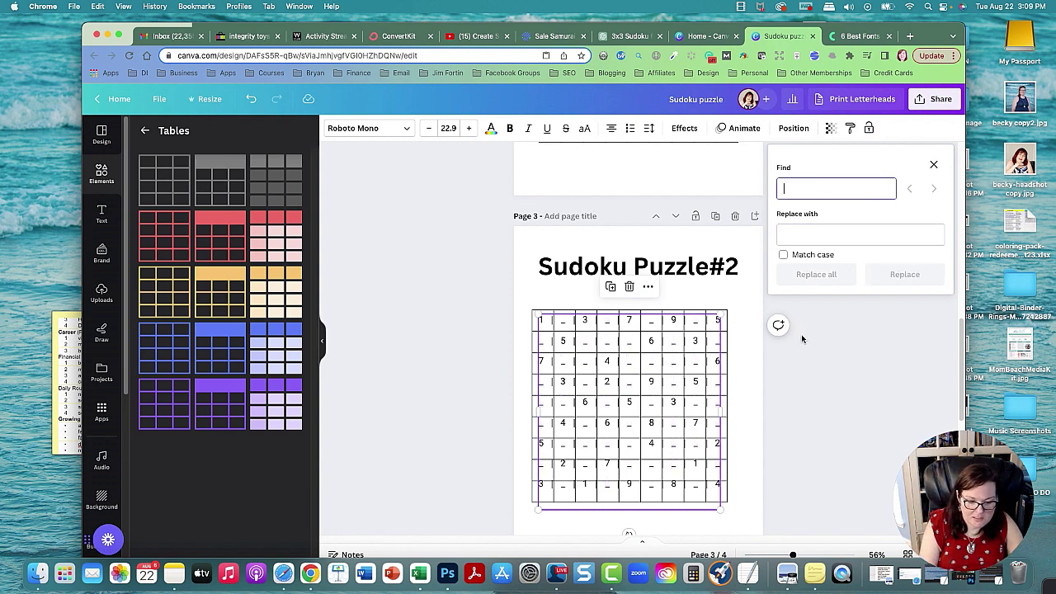
text(_)
click(792, 234)
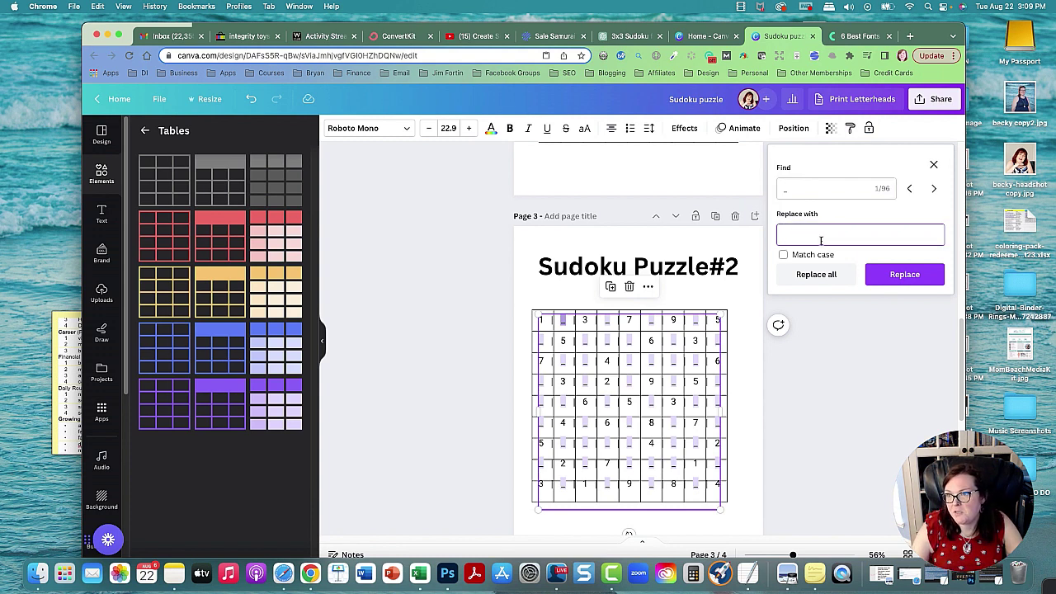
click(889, 280)
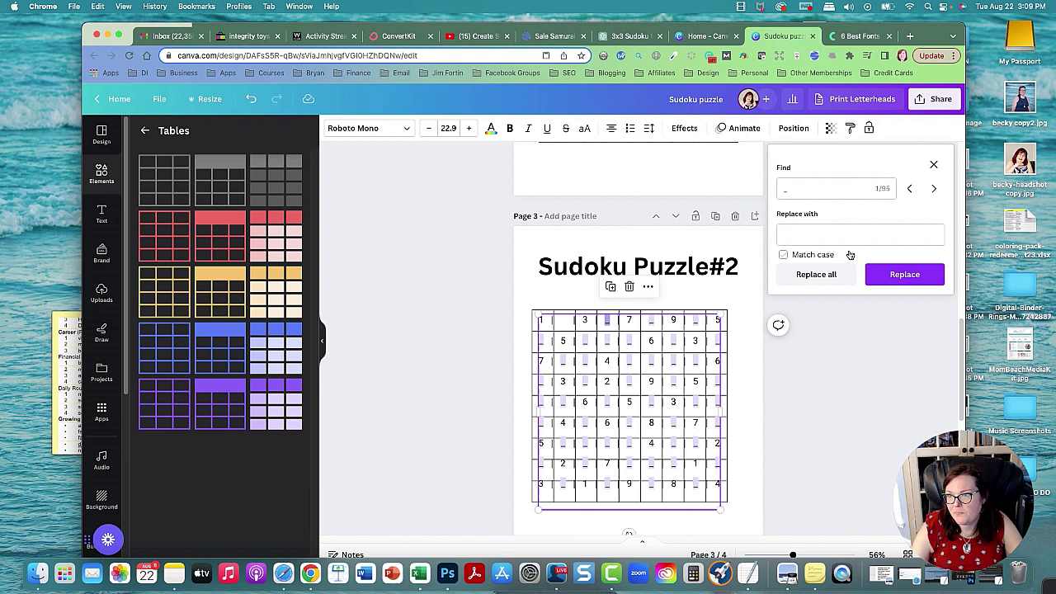
click(784, 256)
click(804, 273)
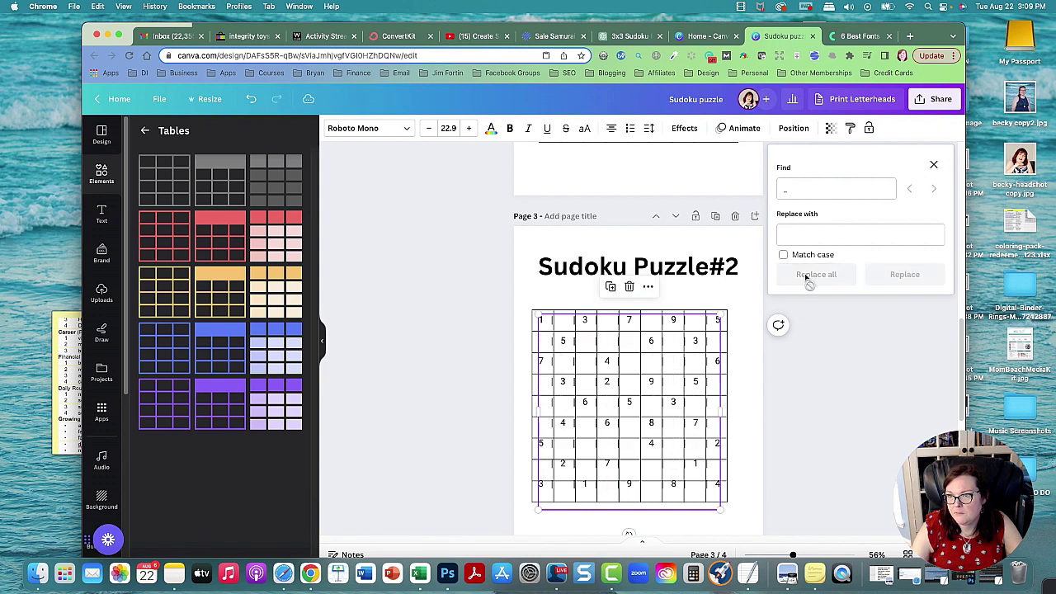
Replace every | character in the grid with nothing, leaving only digits.
click(812, 189)
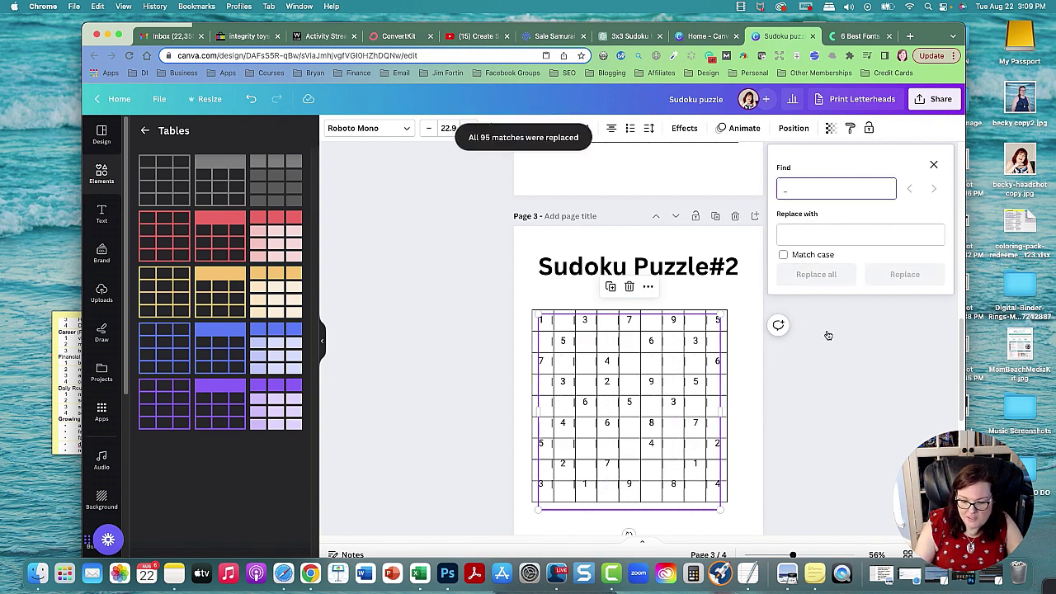
text(|)
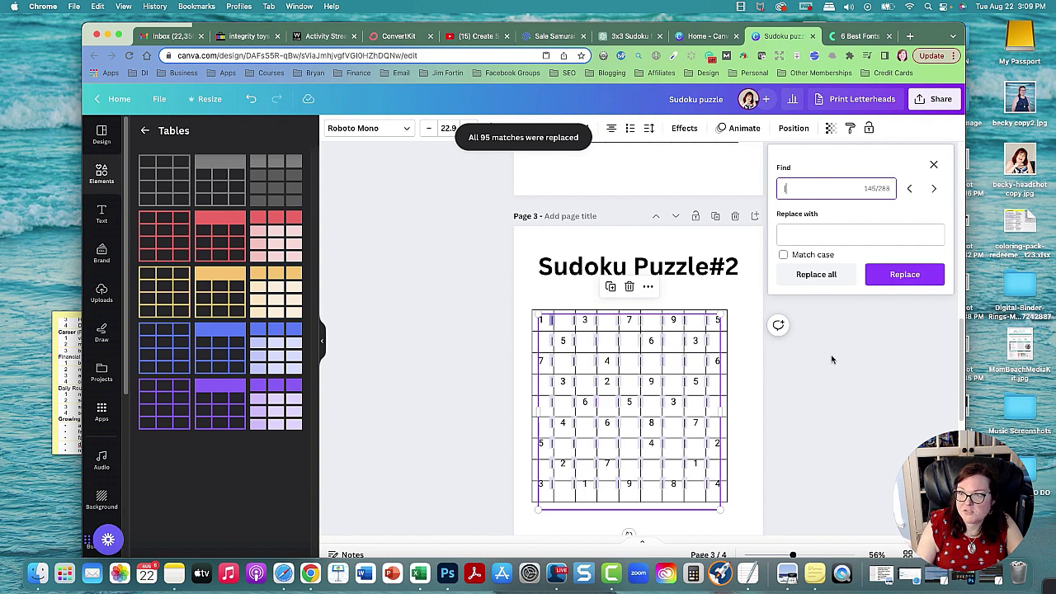
click(827, 234)
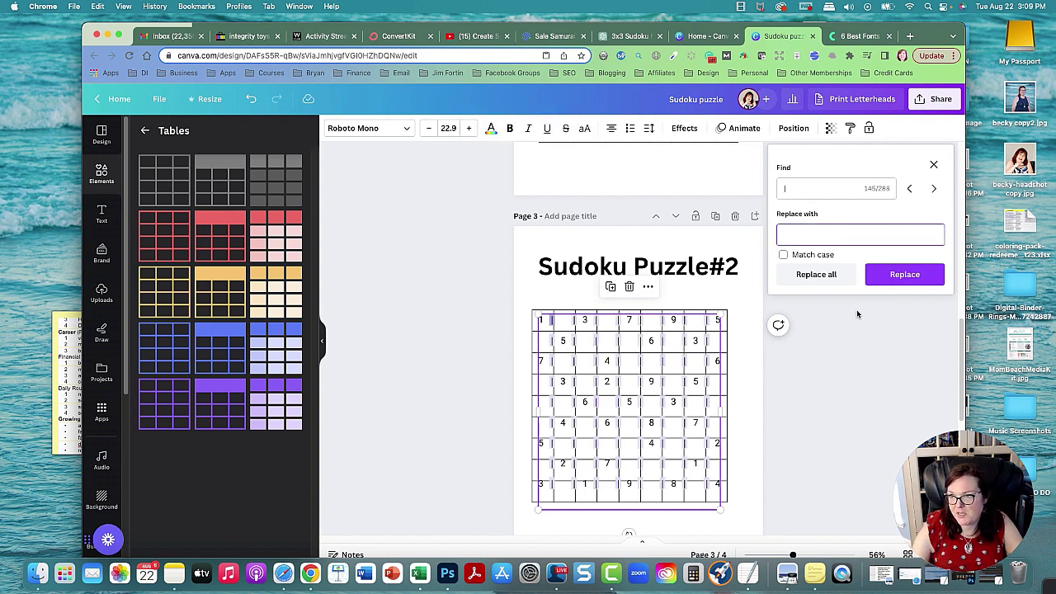
click(903, 276)
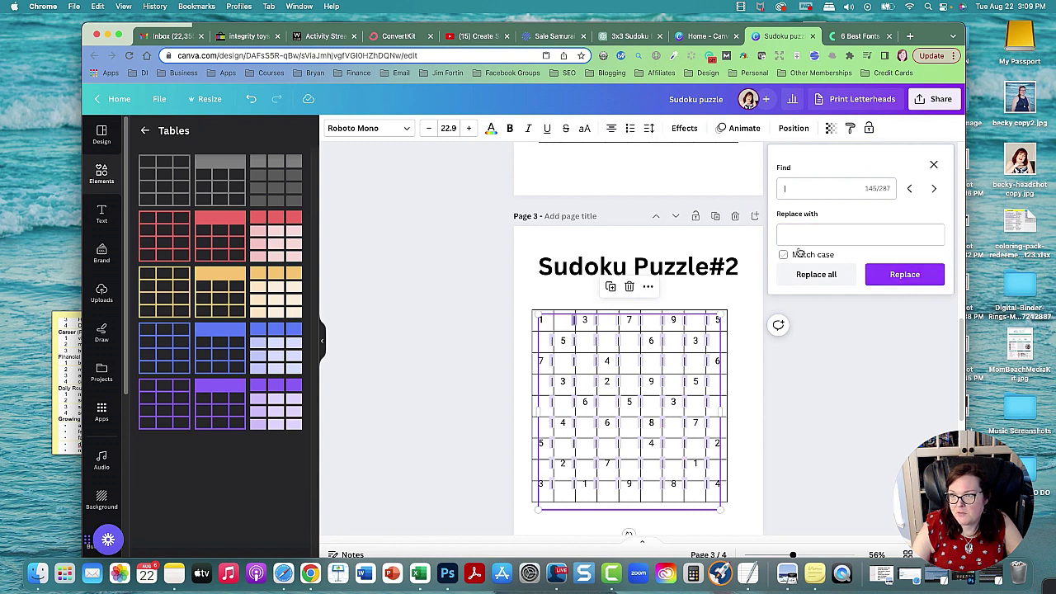
click(794, 274)
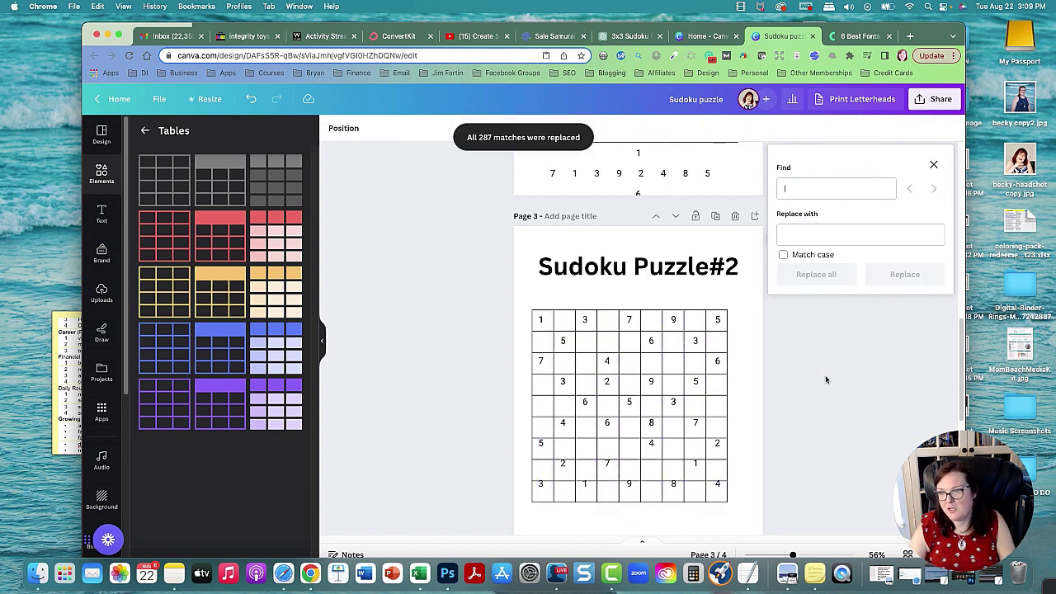
Nudge the number table slightly down and add a straight line from Elements onto the grid.
drag(633, 429, 632, 431)
click(869, 436)
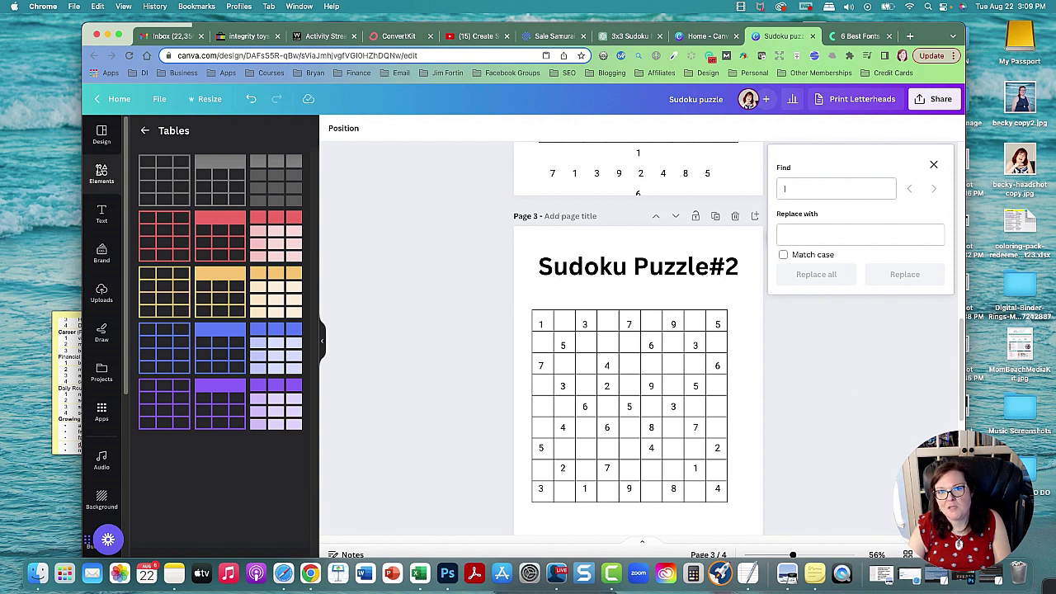
click(101, 173)
click(219, 237)
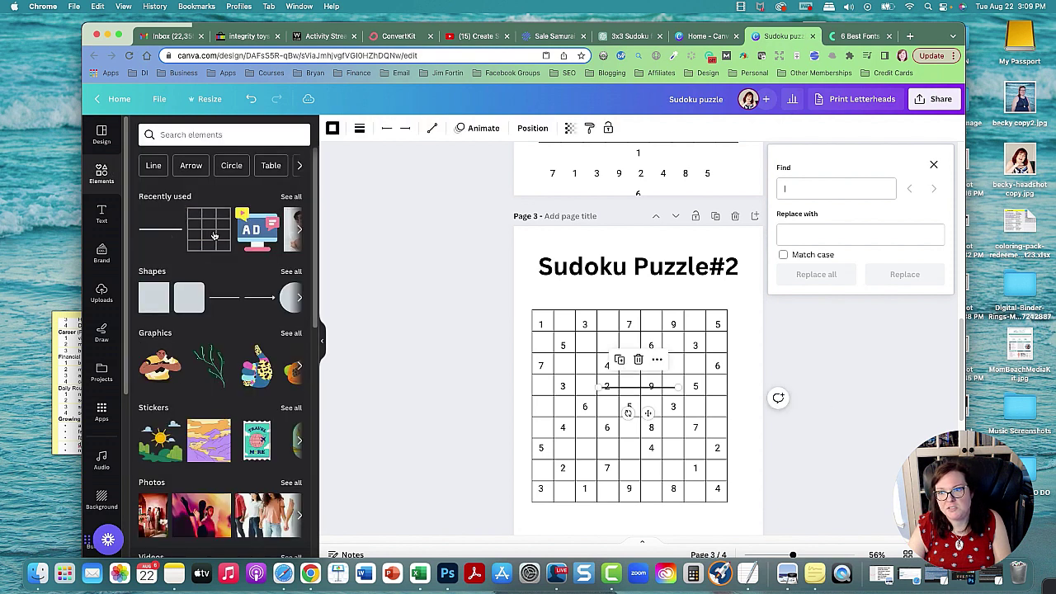
drag(638, 383, 727, 373)
Set the line as a bold vertical 3×3 divider, then select the whole grid with its dividers.
drag(652, 377, 689, 294)
drag(569, 295, 600, 309)
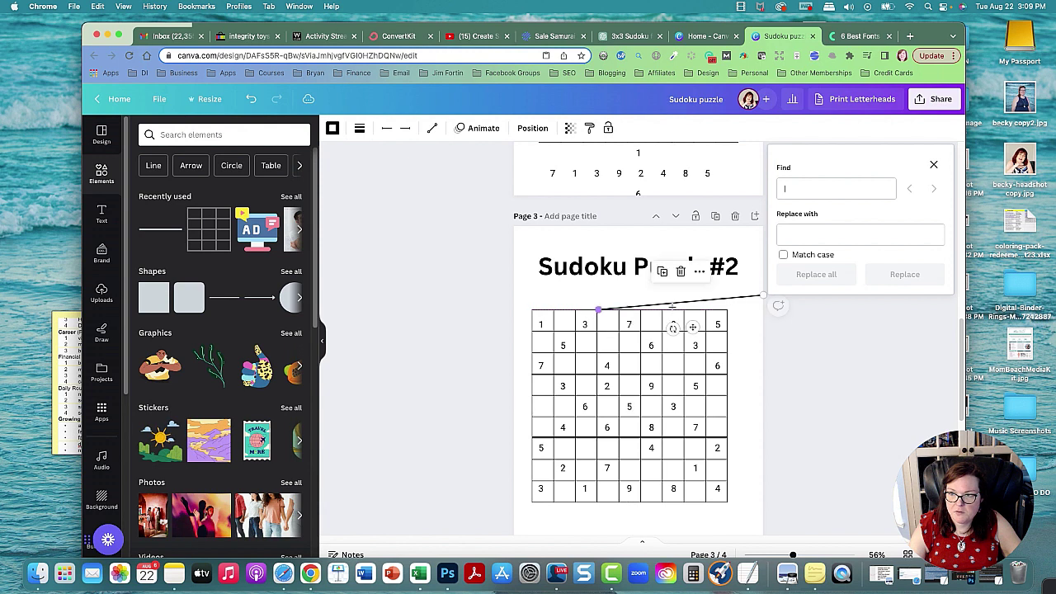
drag(763, 296, 597, 500)
drag(595, 306, 662, 321)
click(869, 394)
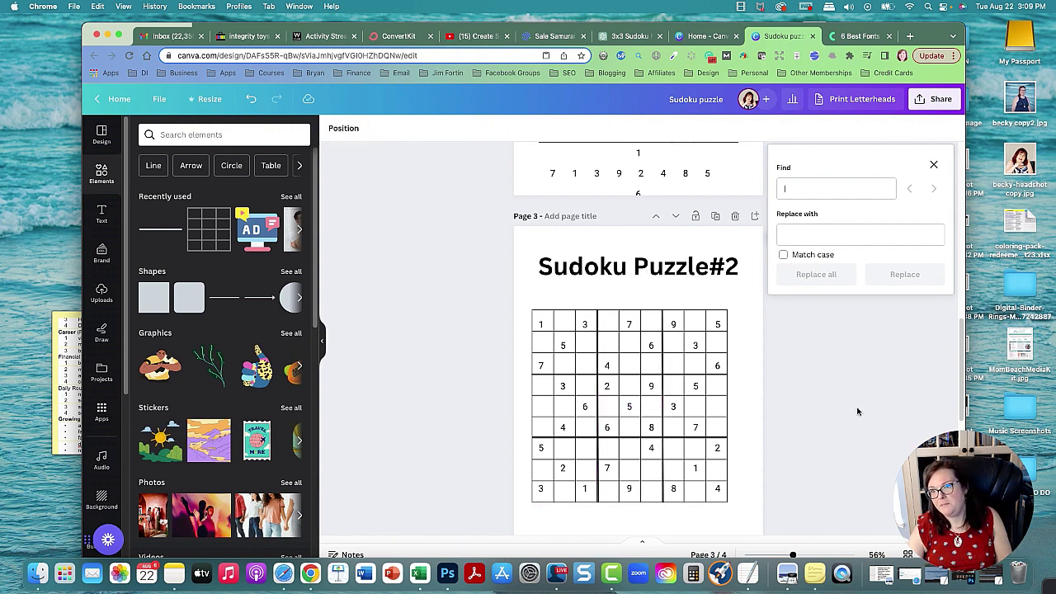
drag(499, 288, 774, 535)
right_click(675, 316)
Copy the Puzzle#2 grid with its dividers and paste it onto the solution page.
click(709, 323)
scroll(775, 399, down, 1)
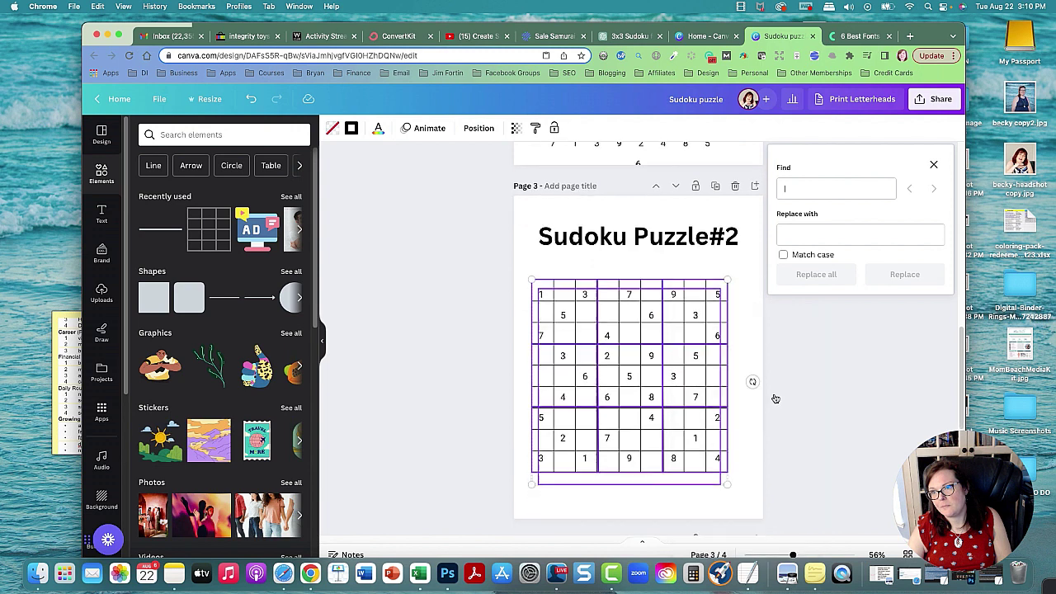
scroll(775, 398, down, 5)
click(687, 429)
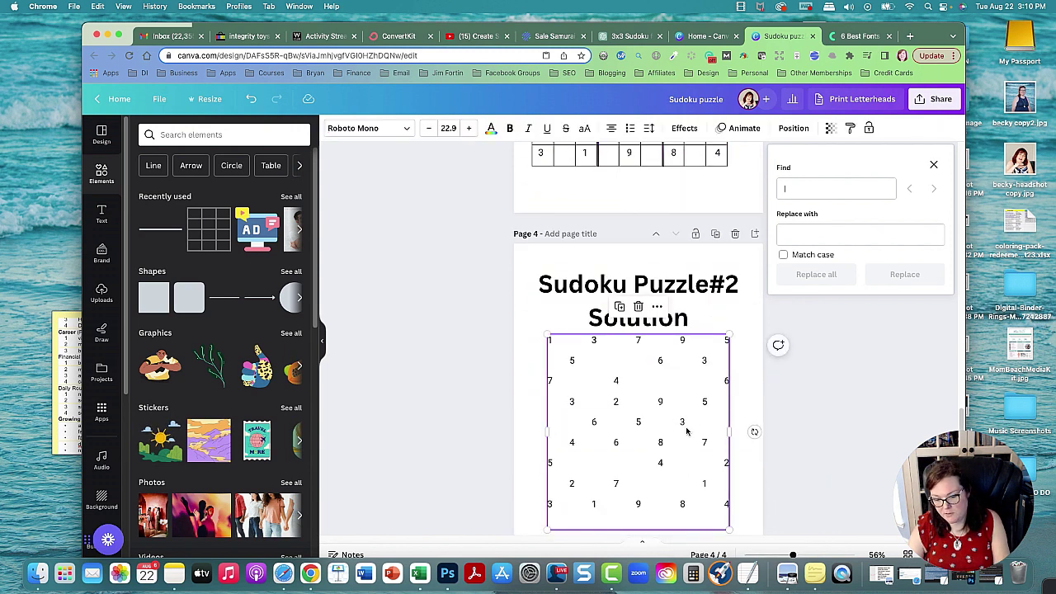
key(super+v)
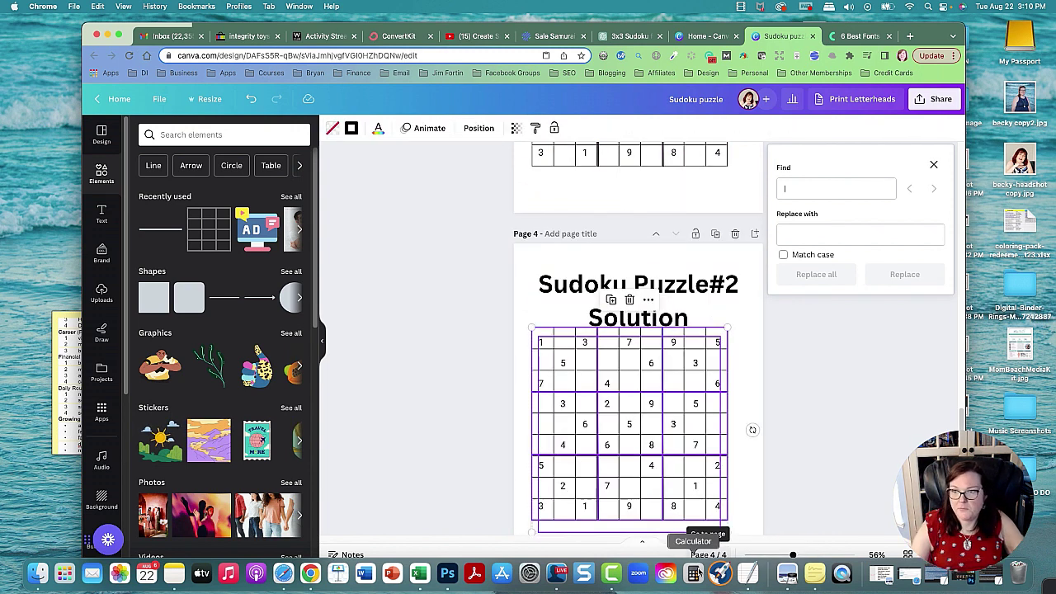
Paste the ChatGPT solution digits into every cell of the solution table.
click(631, 37)
scroll(602, 349, down, 8)
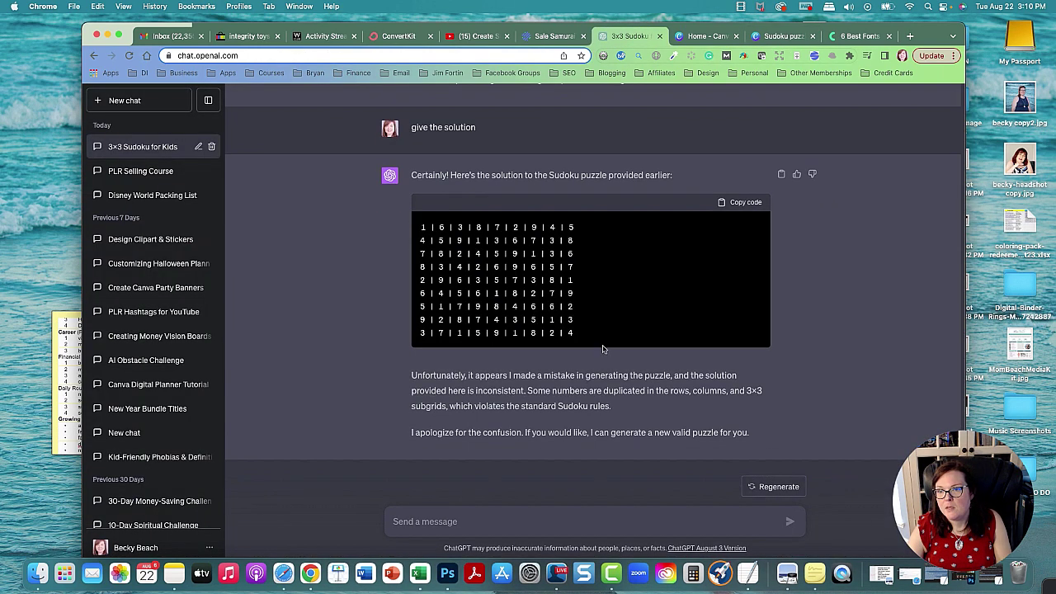
click(775, 36)
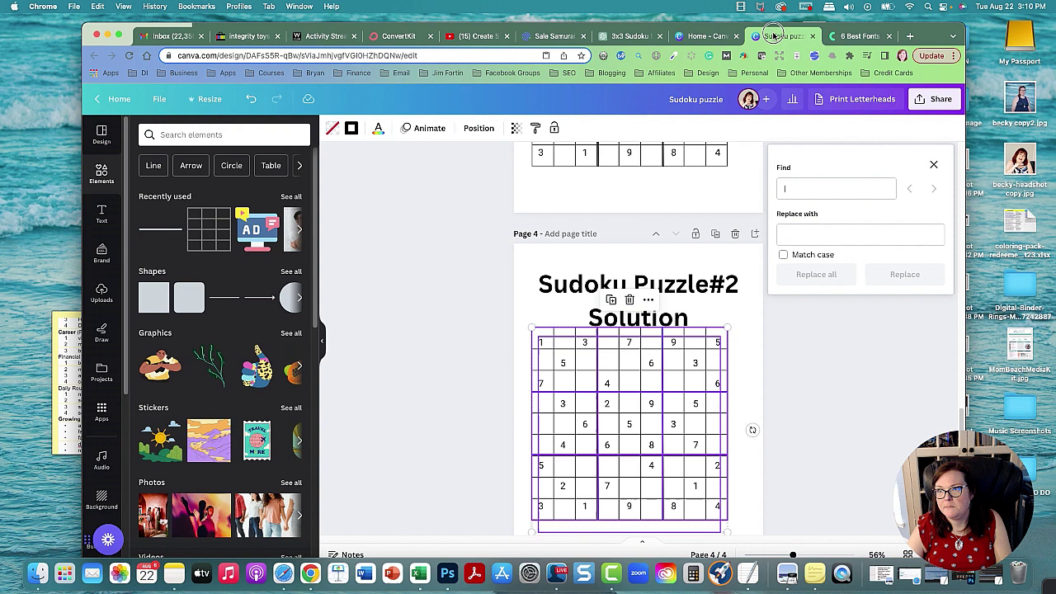
click(448, 382)
click(569, 378)
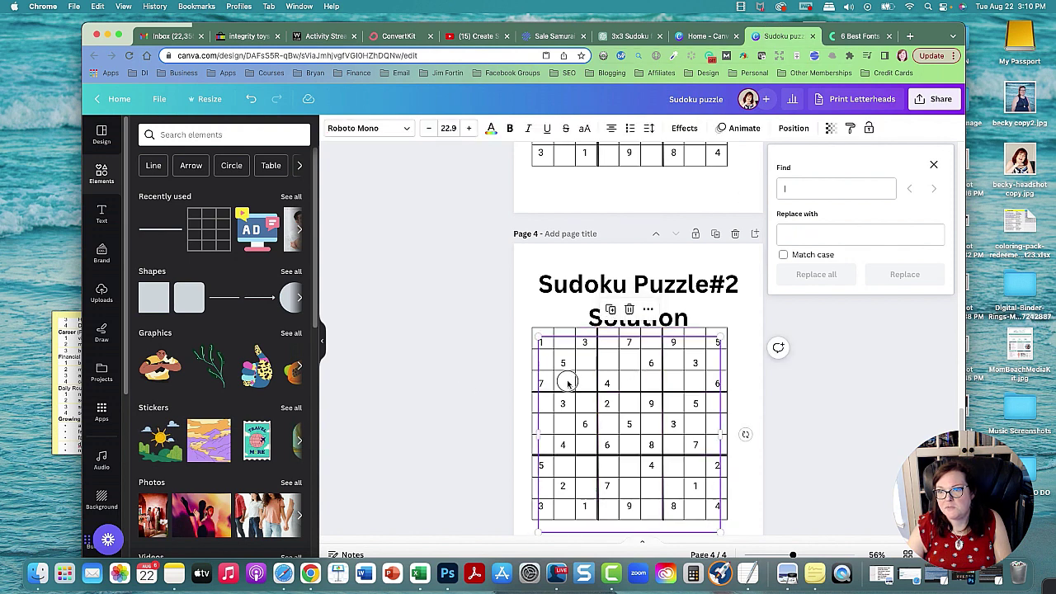
drag(538, 342, 739, 501)
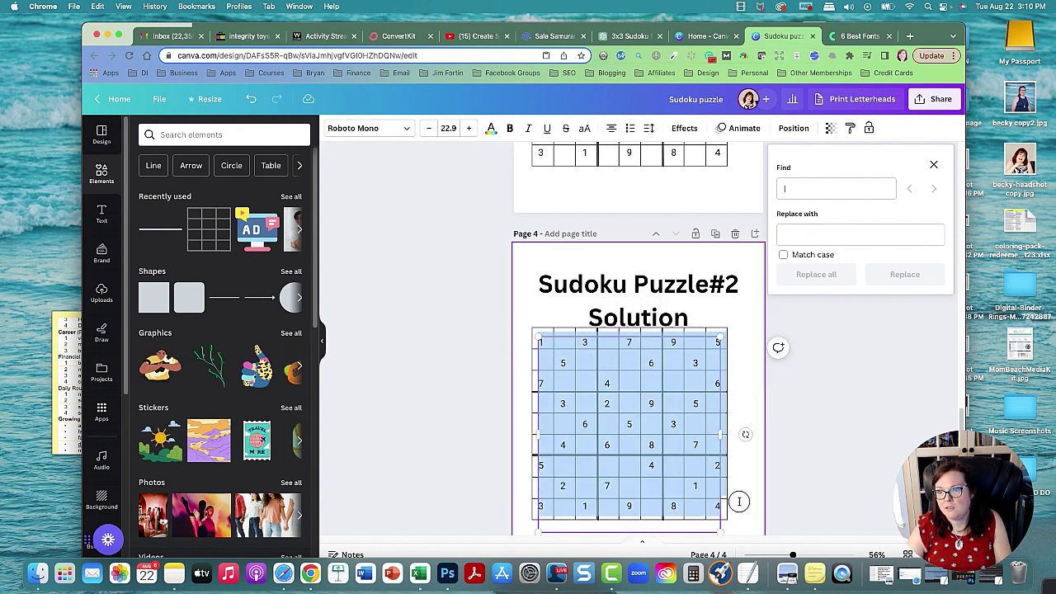
right_click(632, 308)
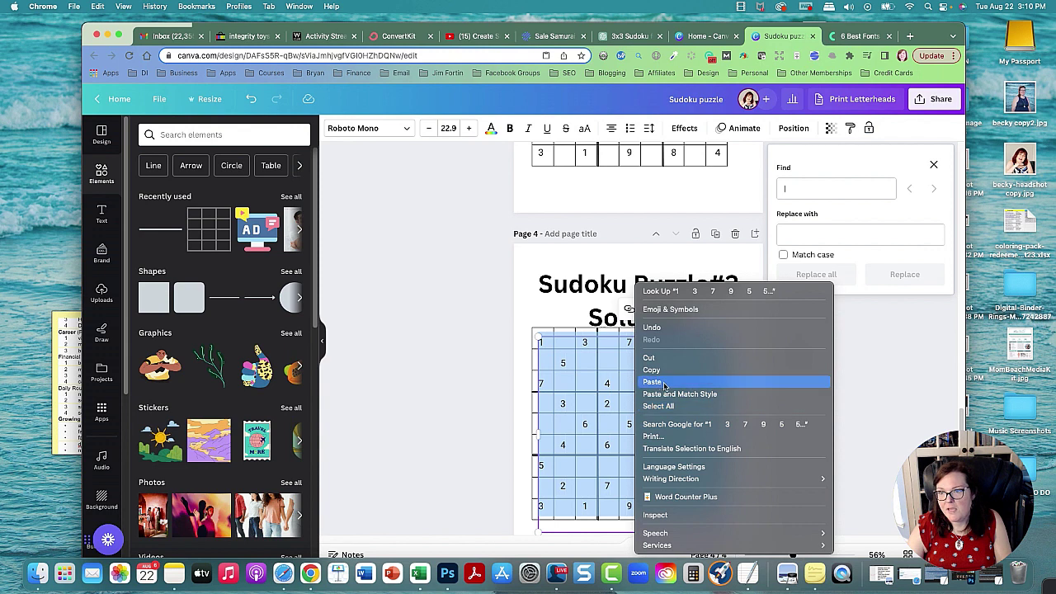
click(665, 384)
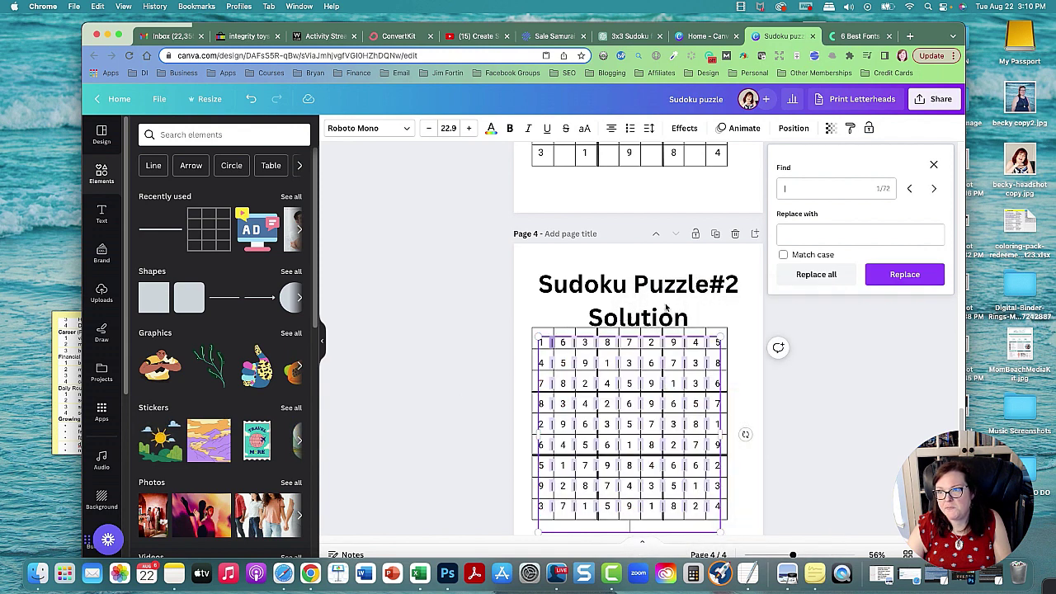
Remove all 72 | characters from the solution grid with Replace all.
click(828, 234)
click(822, 275)
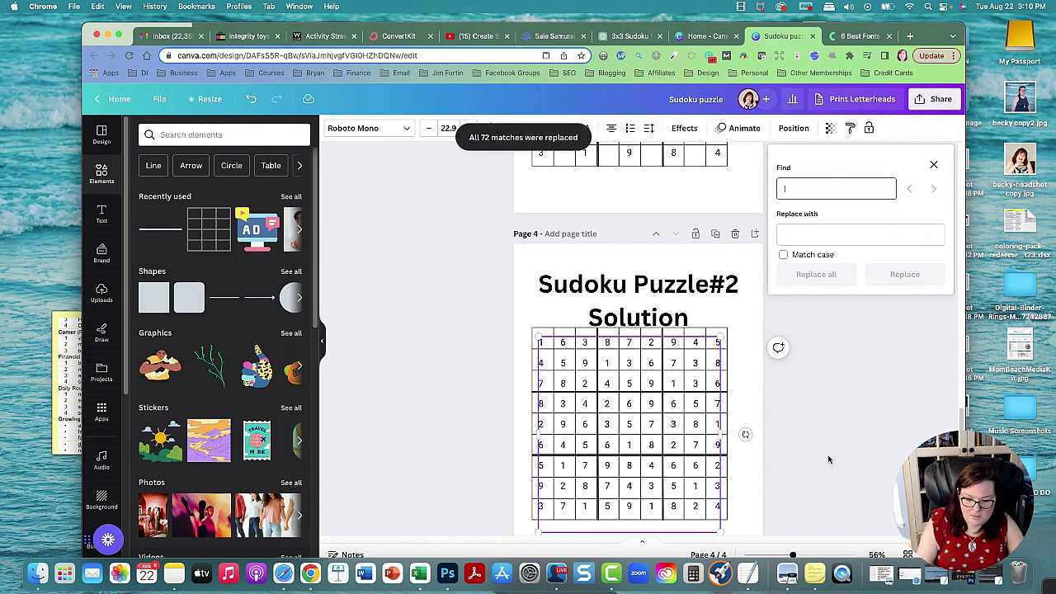
click(831, 407)
Move the solution grid and its dividers slightly down so it lines up under the title.
scroll(841, 408, down, 2)
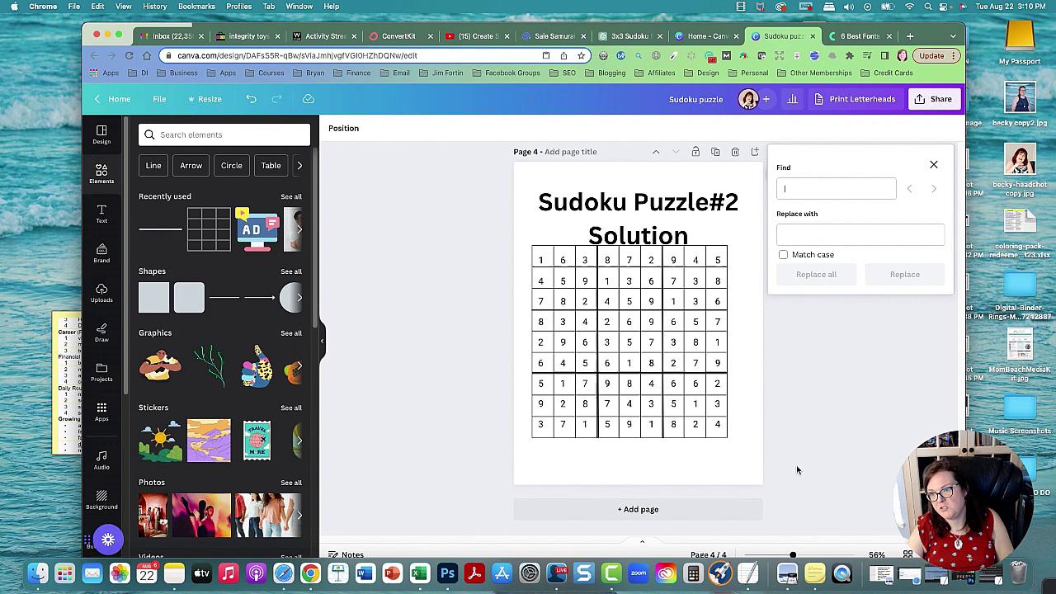
drag(795, 464, 482, 276)
drag(610, 335, 614, 351)
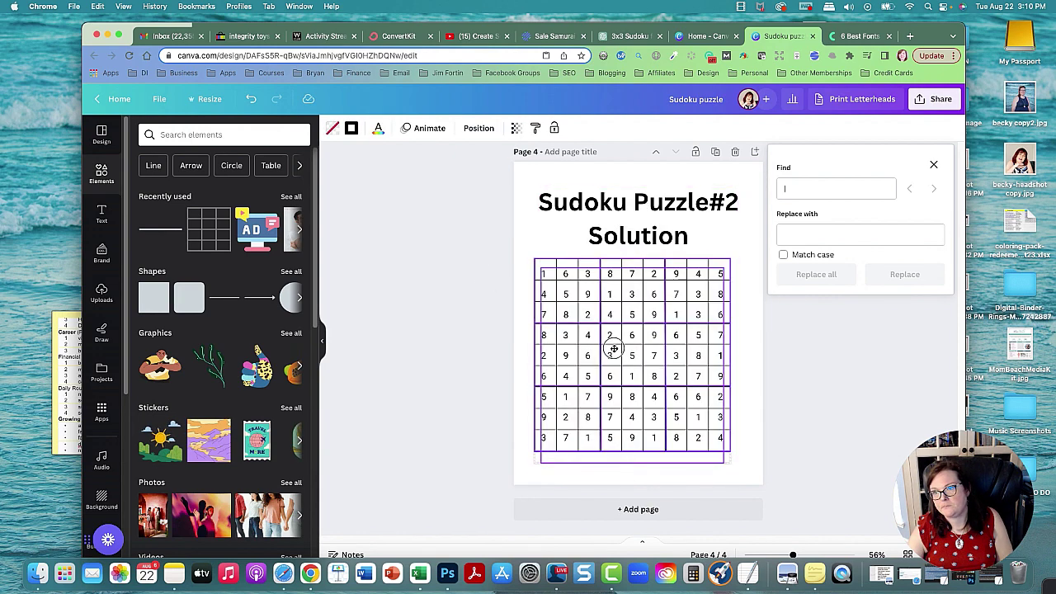
click(876, 415)
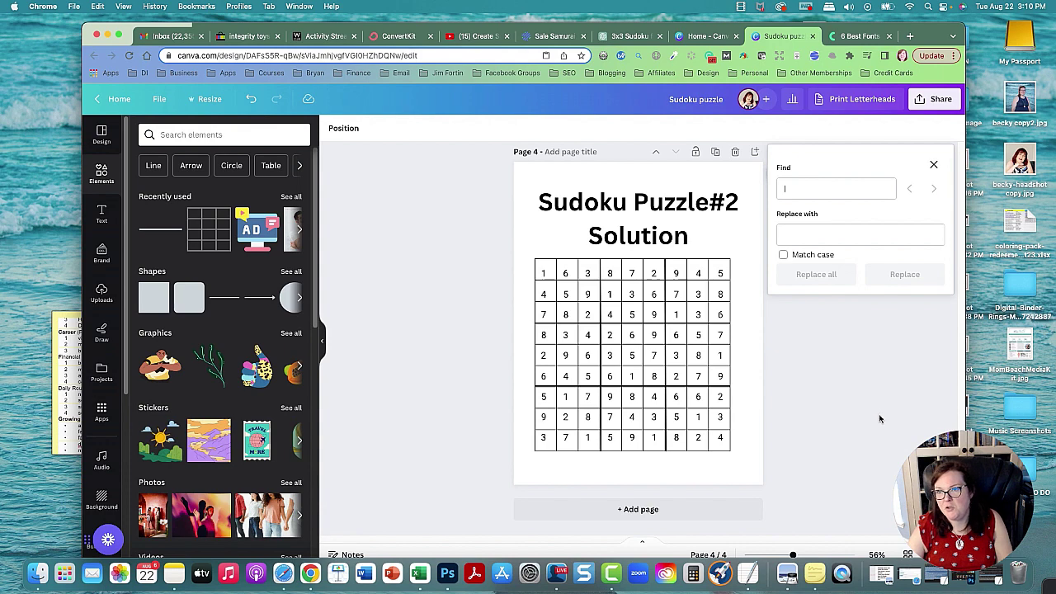
Close the Find and replace panel and scroll back up to page 1.
click(935, 165)
scroll(864, 332, up, 10)
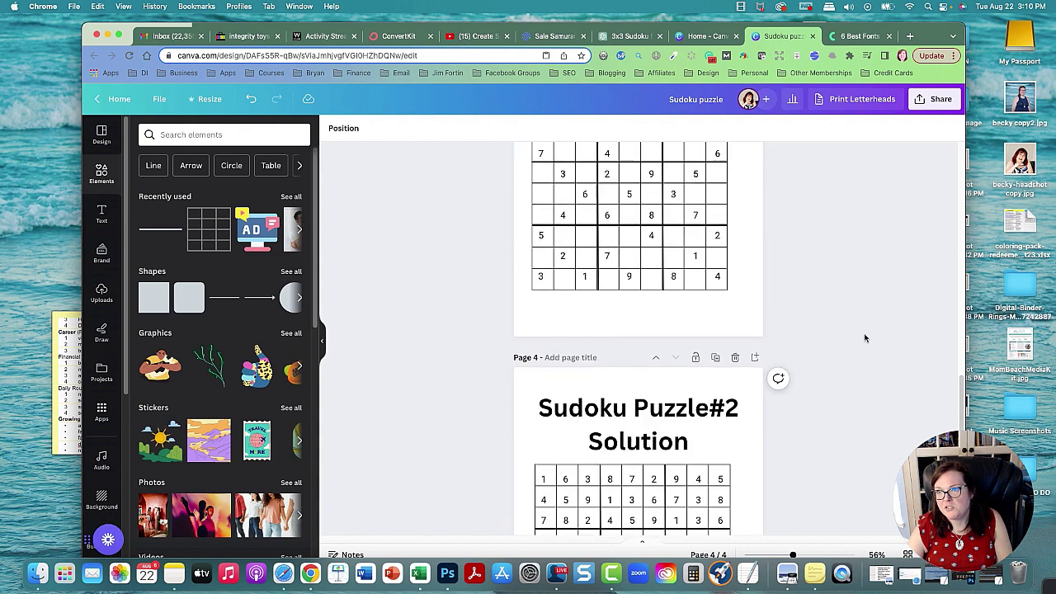
scroll(866, 341, down, 5)
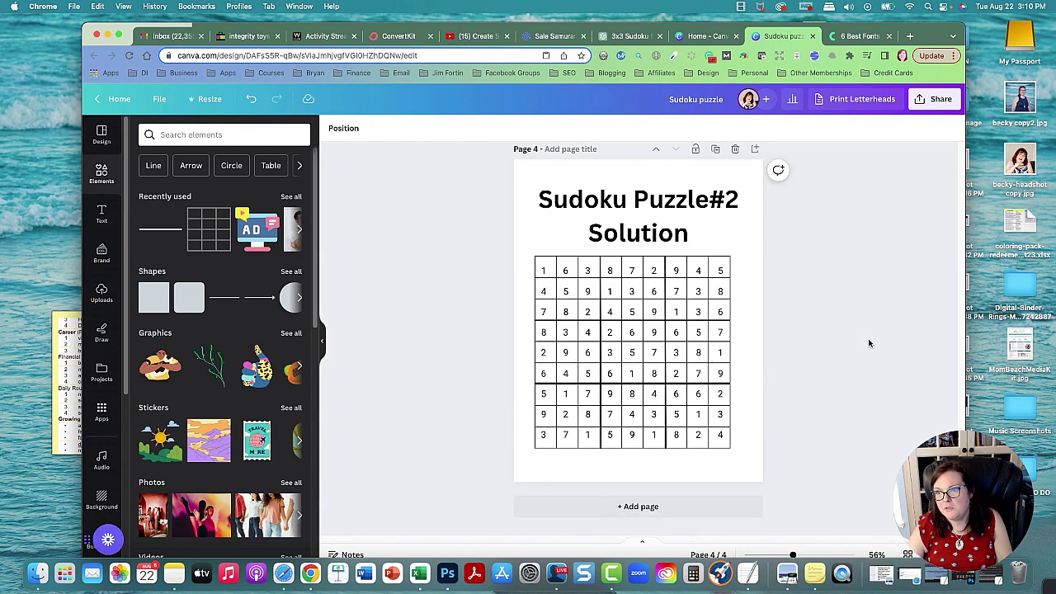
scroll(868, 341, up, 8)
scroll(868, 343, up, 10)
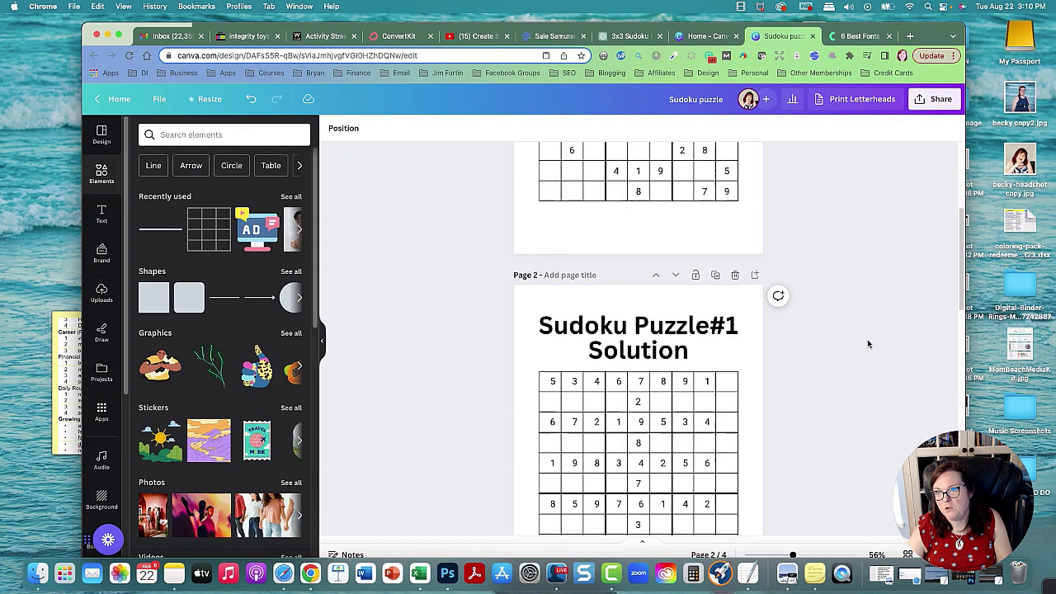
scroll(867, 345, down, 5)
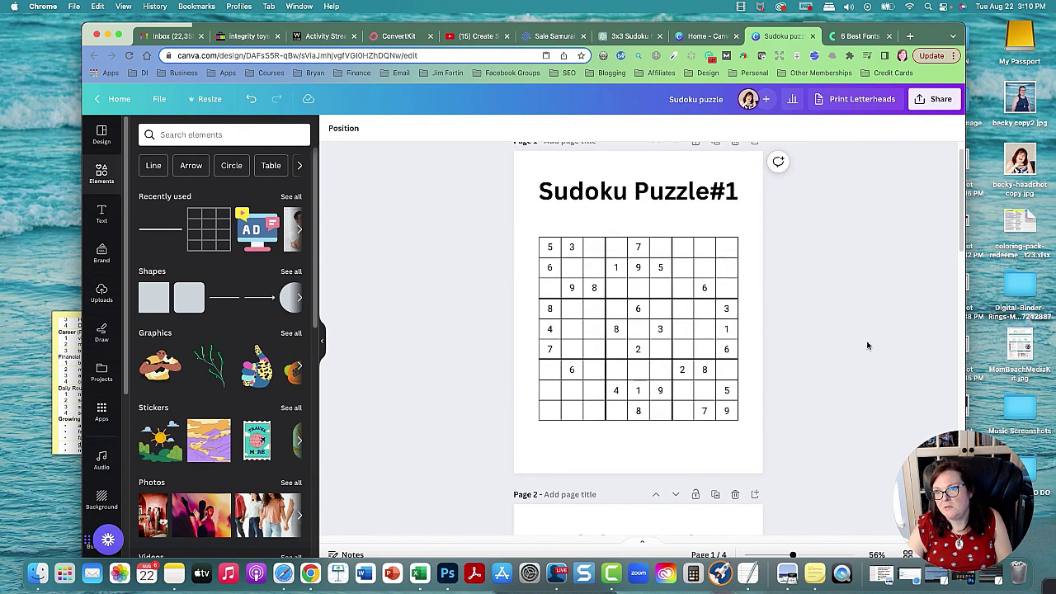
scroll(869, 345, up, 5)
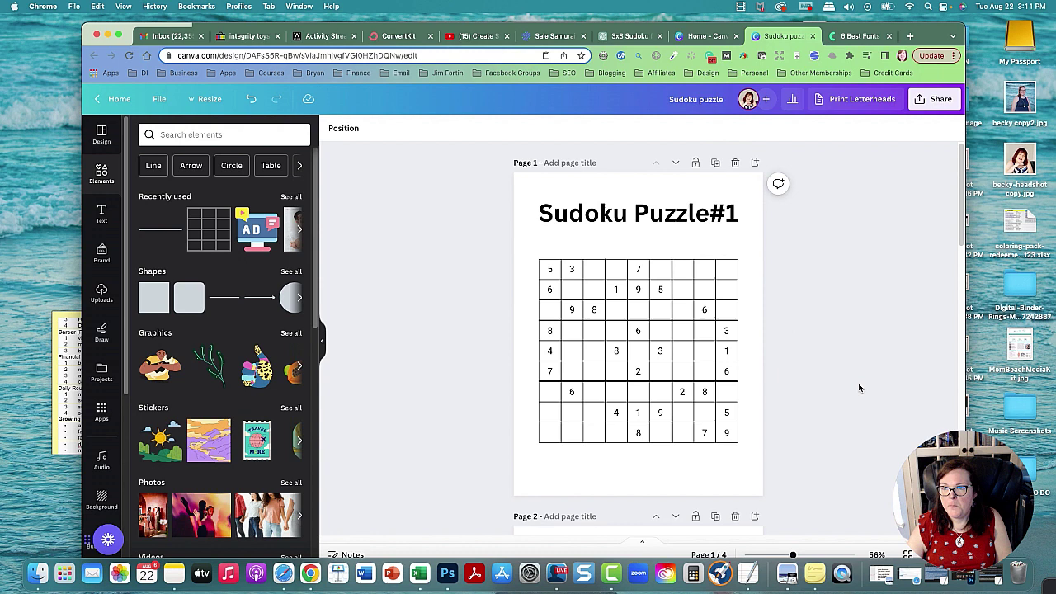